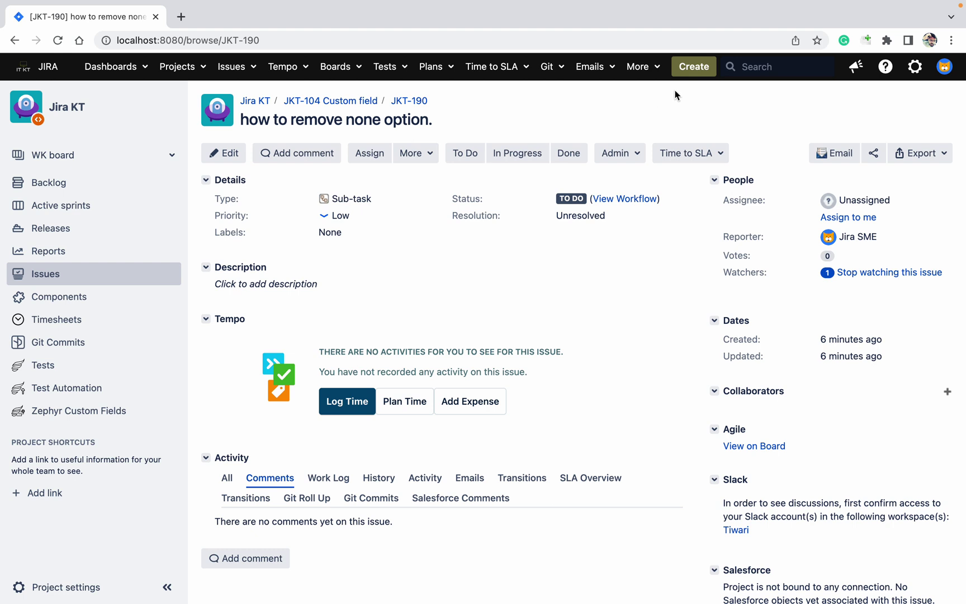
Step: Open Create Issue in a new background tab while keeping JKT-190 in view
middle_click(688, 74)
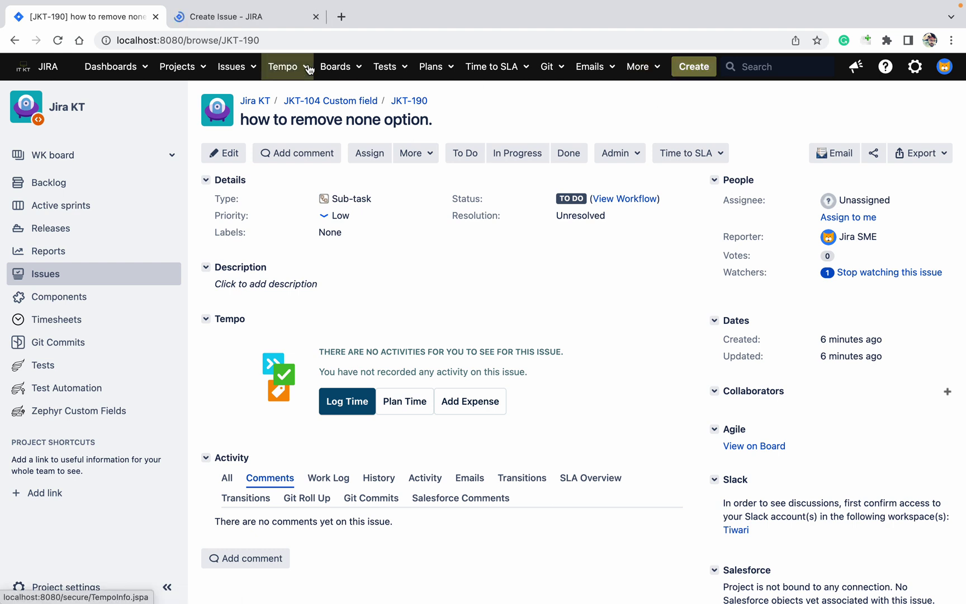
Step: Start a new issue in the Jira Test (JT) project
left_click(257, 20)
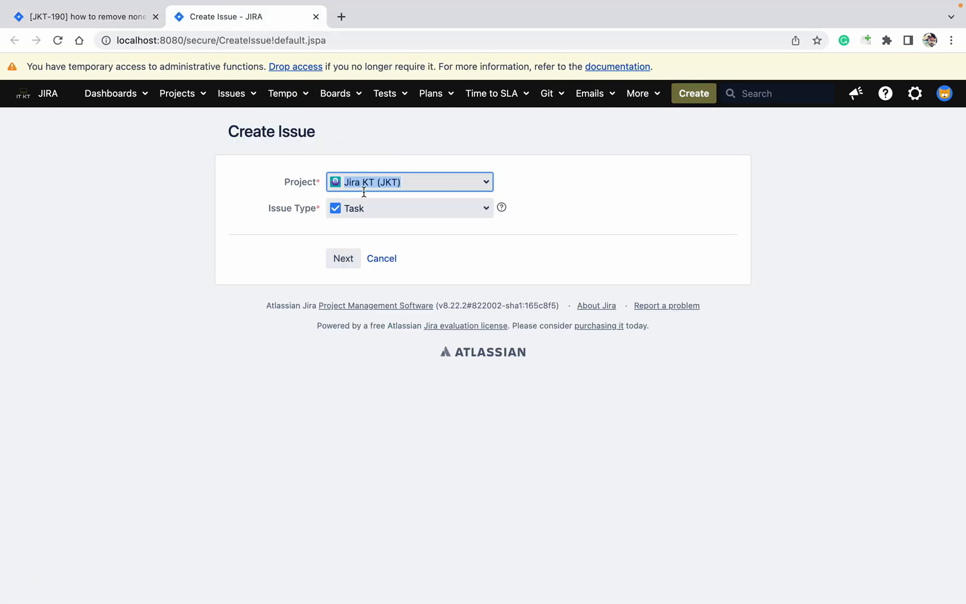
type("ji")
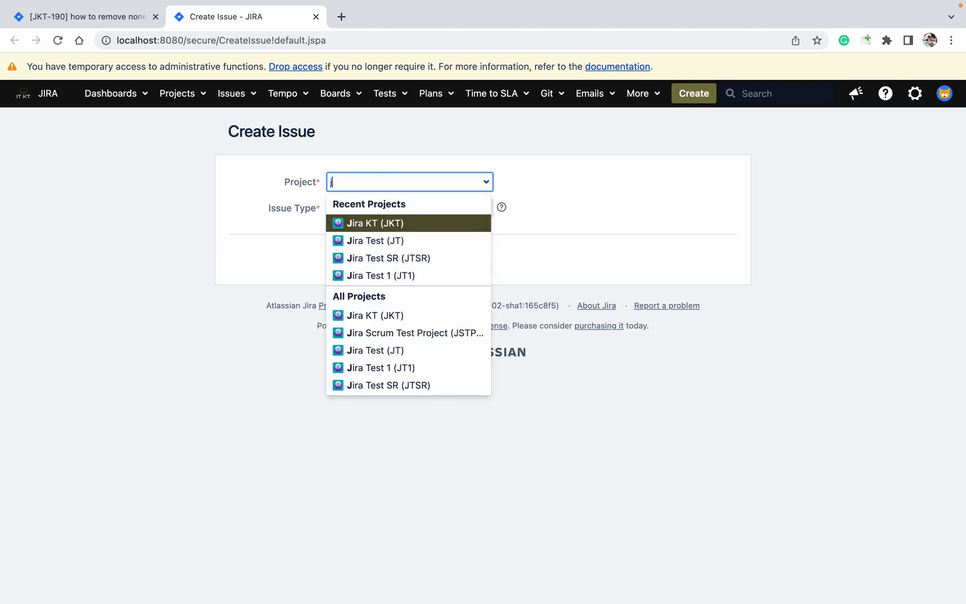
key("Down")
key("Return")
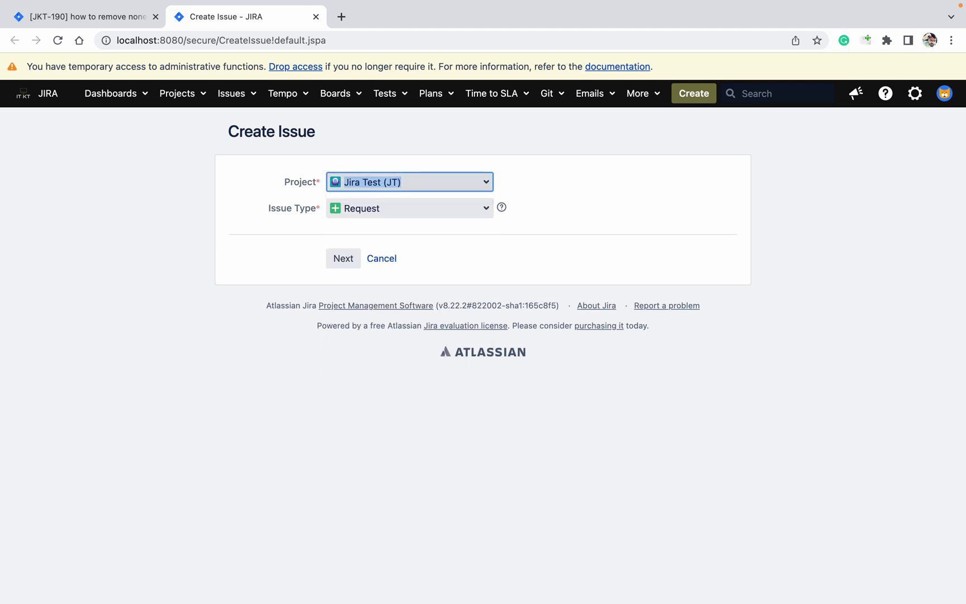
left_click(346, 260)
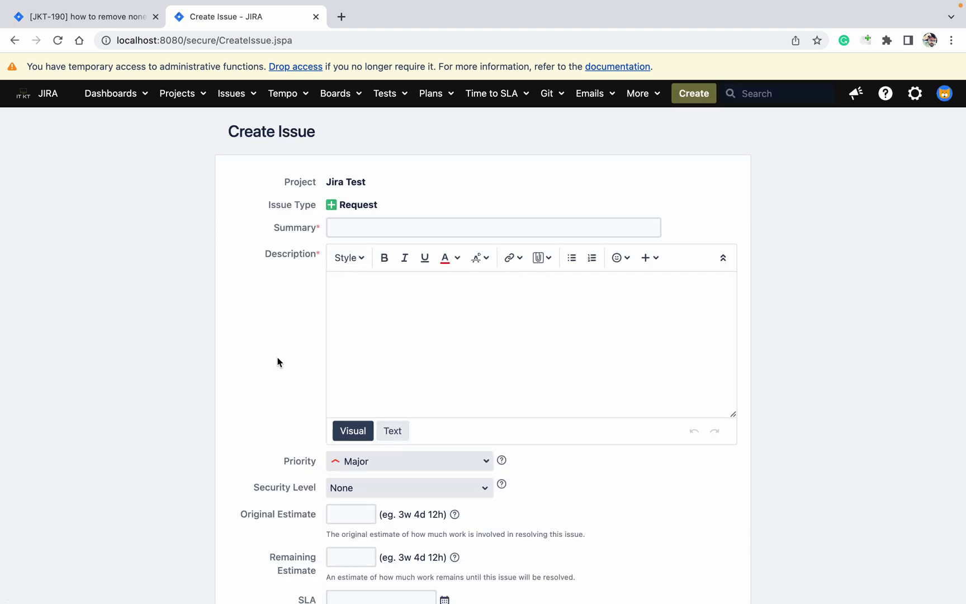
Step: Check that Instance still offers None, Prod, Dev and Stag, leaving it on None
scroll(278, 362, "down", 3)
scroll(277, 361, "down", 5)
scroll(277, 361, "down", 5)
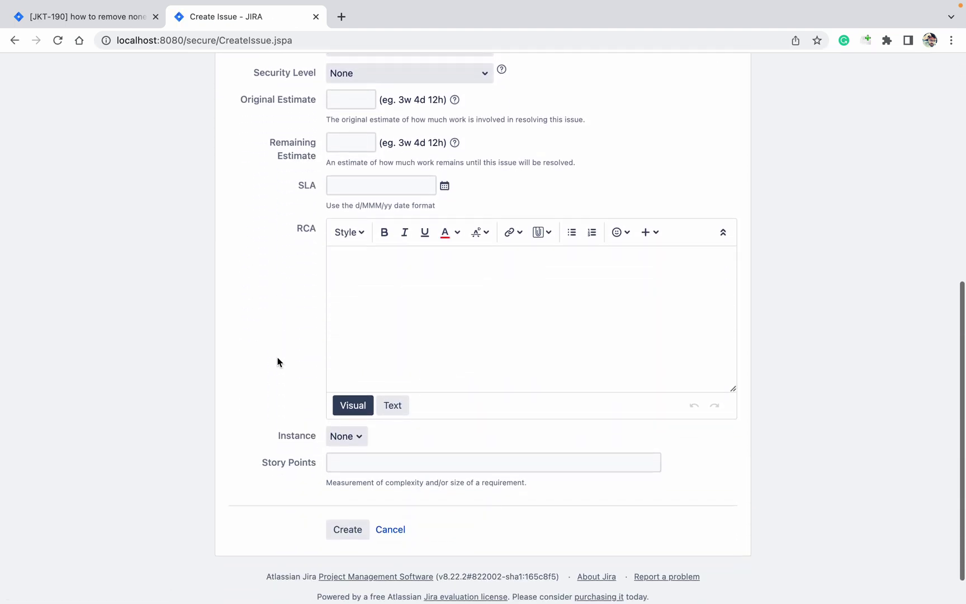
scroll(278, 362, "down", 2)
left_click(340, 397)
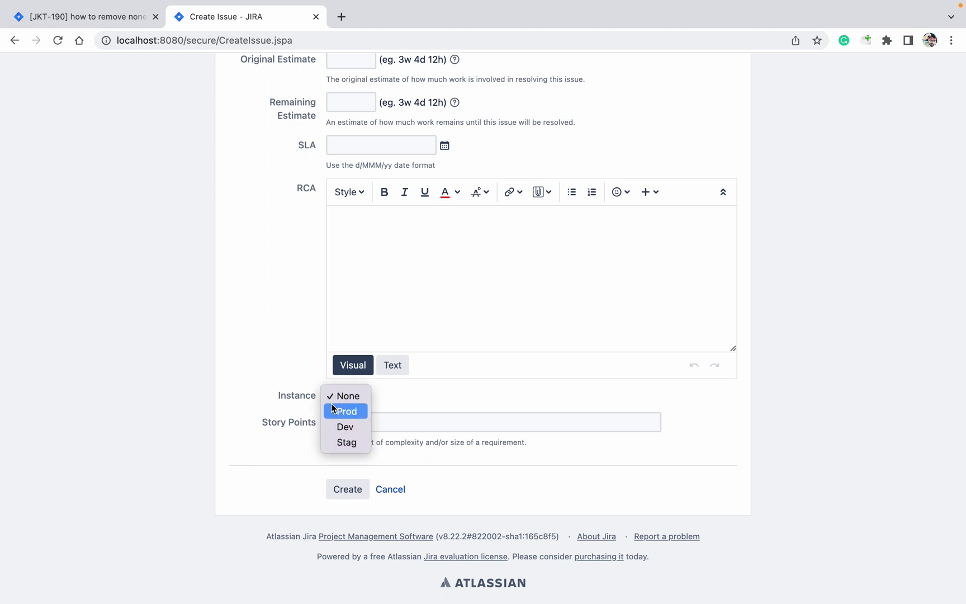
left_click(290, 369)
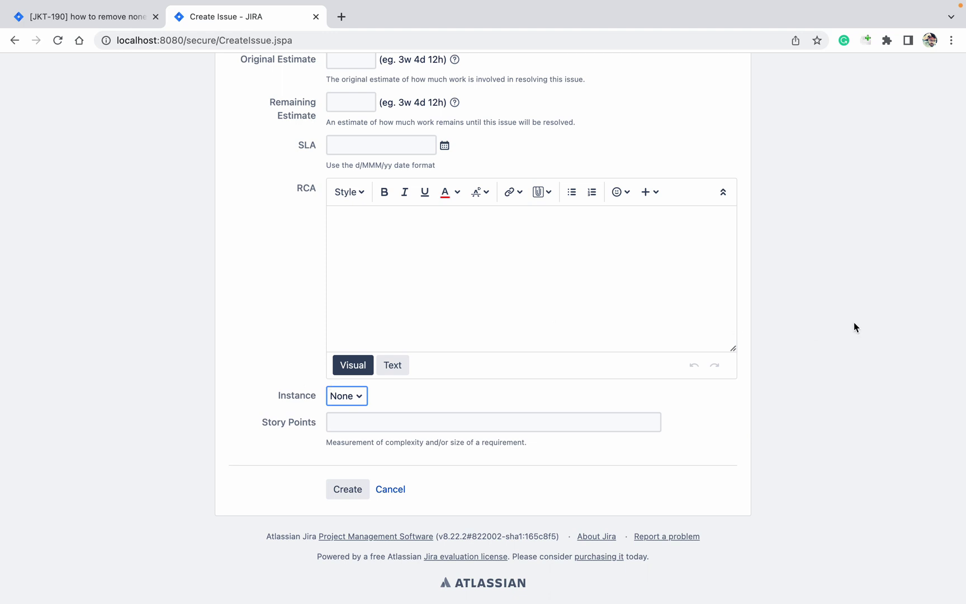
scroll(854, 323, "up", 1)
scroll(854, 323, "up", 2)
scroll(853, 322, "up", 3)
scroll(854, 322, "up", 2)
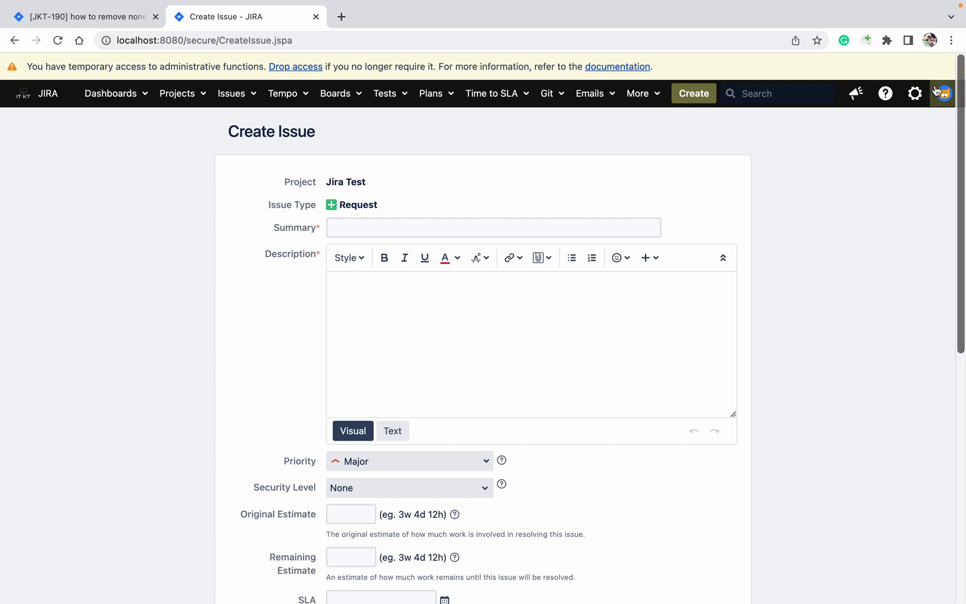
Step: Open the Custom fields administration list in a new tab
left_click(915, 93)
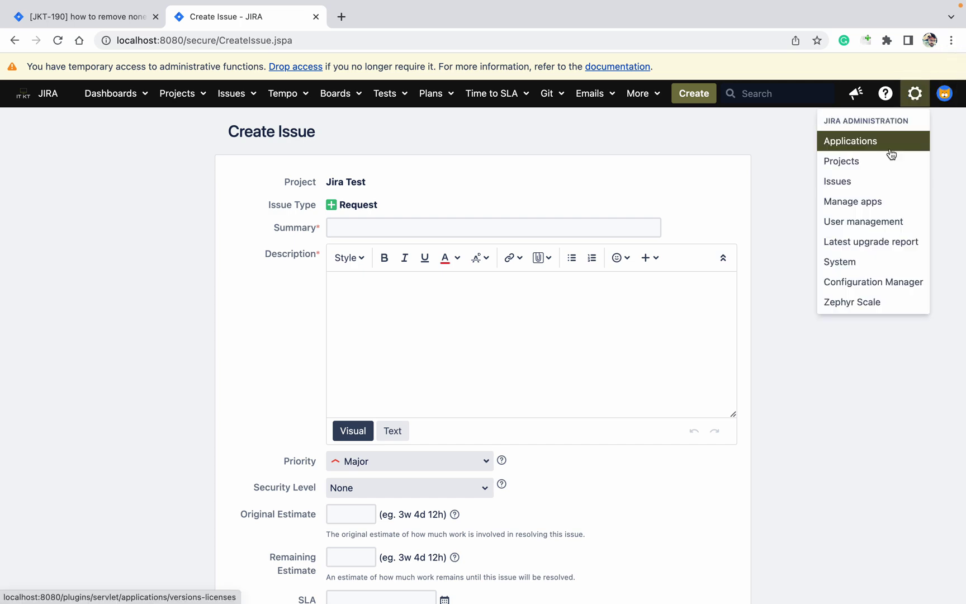
left_click(868, 186, "super")
left_click(402, 17)
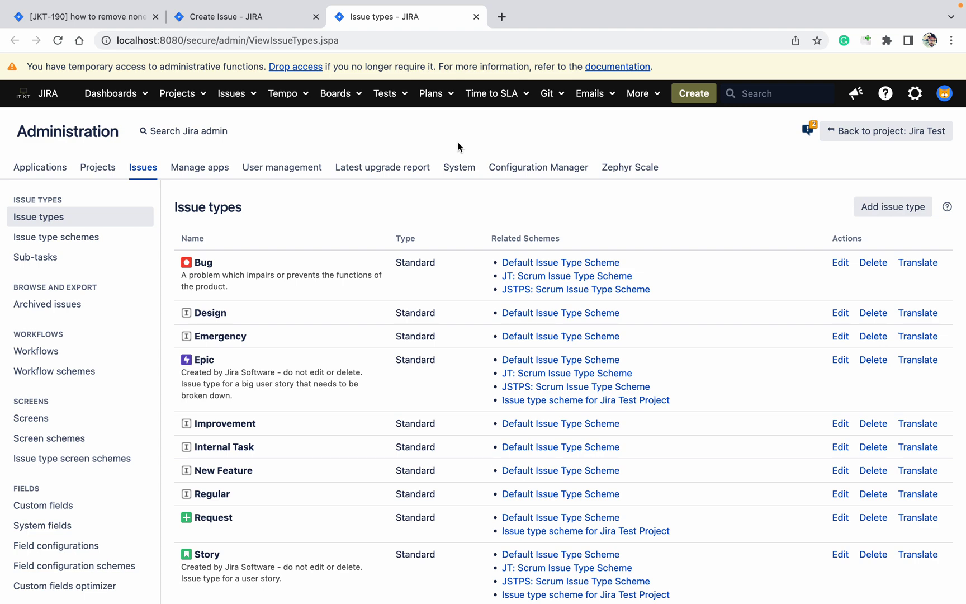
left_click(61, 504)
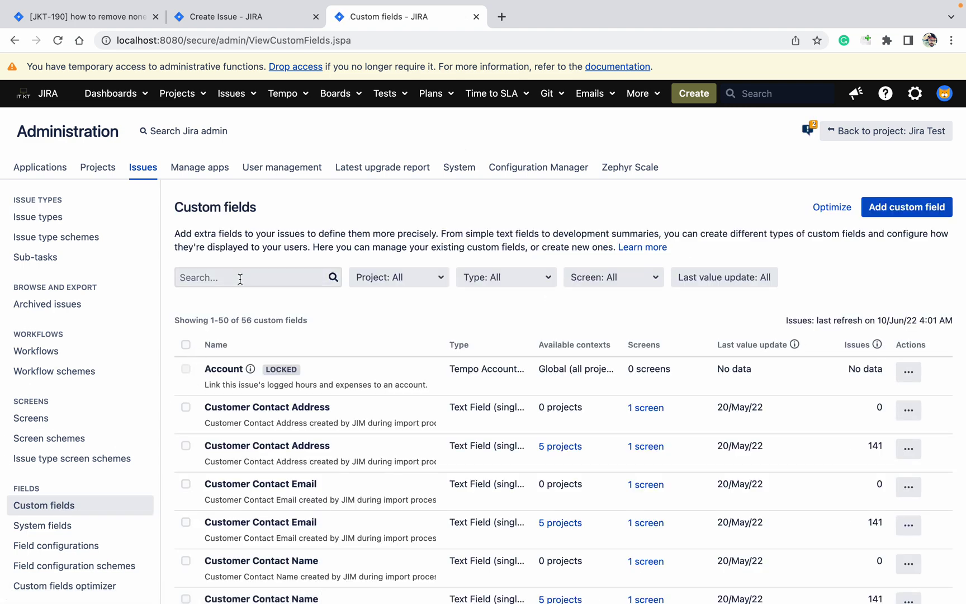
Step: Filter custom fields by 'ins' and open the Instance field's configuration
left_click(240, 277)
type("ins")
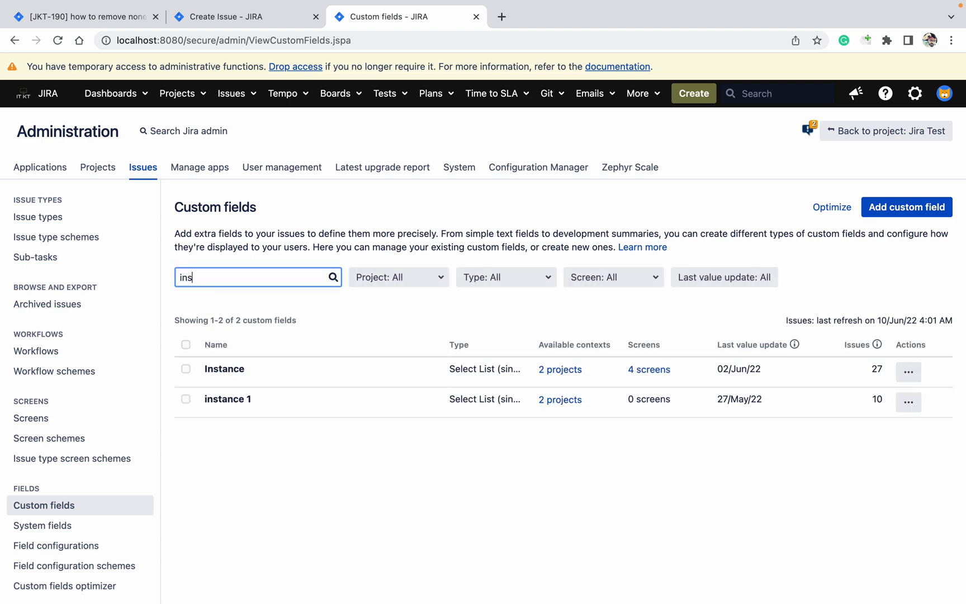
left_click(903, 374)
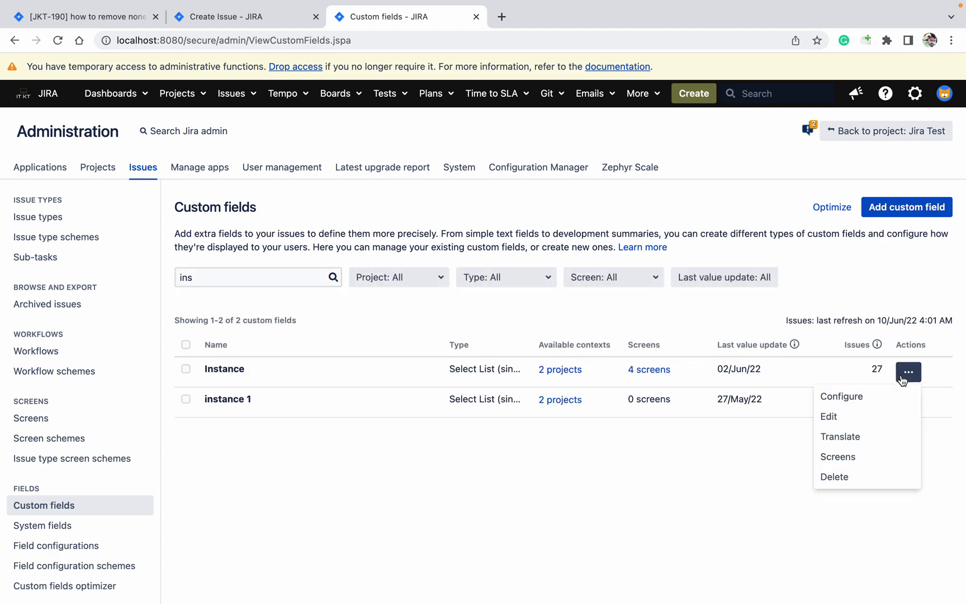
left_click(867, 396)
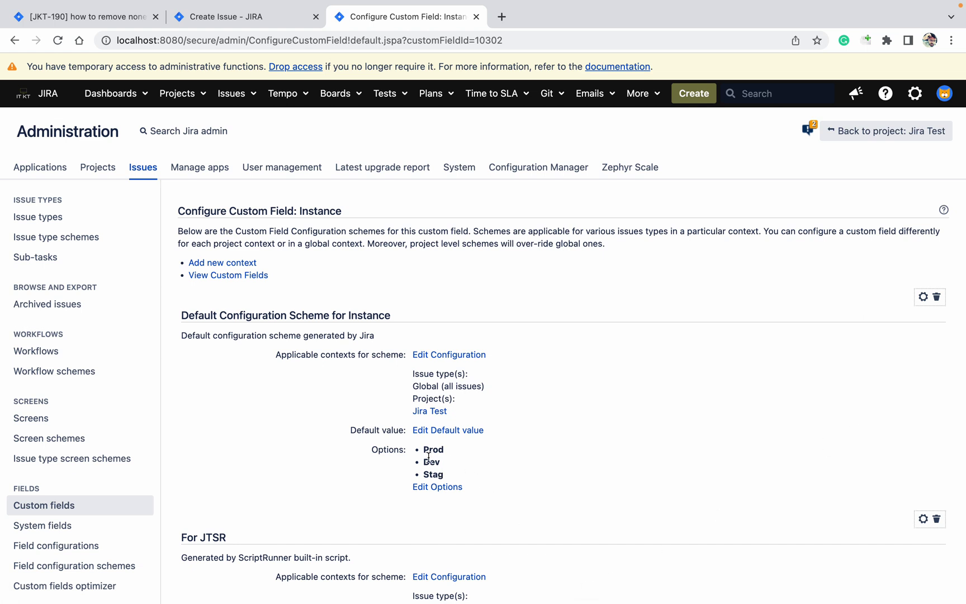
Step: Review Instance's contexts, including JTSR, all listing Prod, Dev and Stag, then return to Create Issue
scroll(529, 450, "down", 1)
scroll(530, 442, "down", 1)
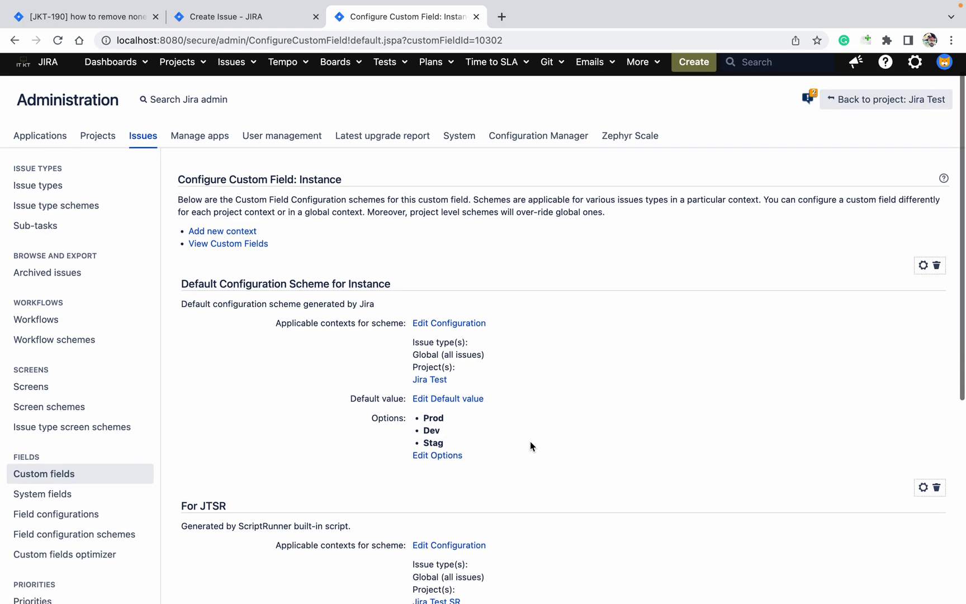
scroll(530, 442, "down", 3)
scroll(530, 441, "down", 2)
scroll(530, 443, "up", 2)
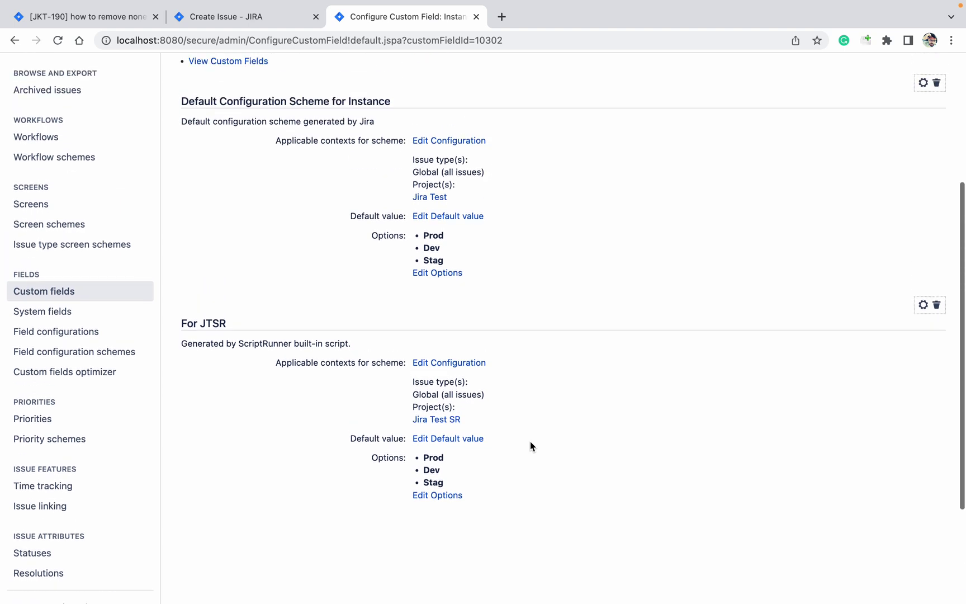
scroll(530, 443, "up", 3)
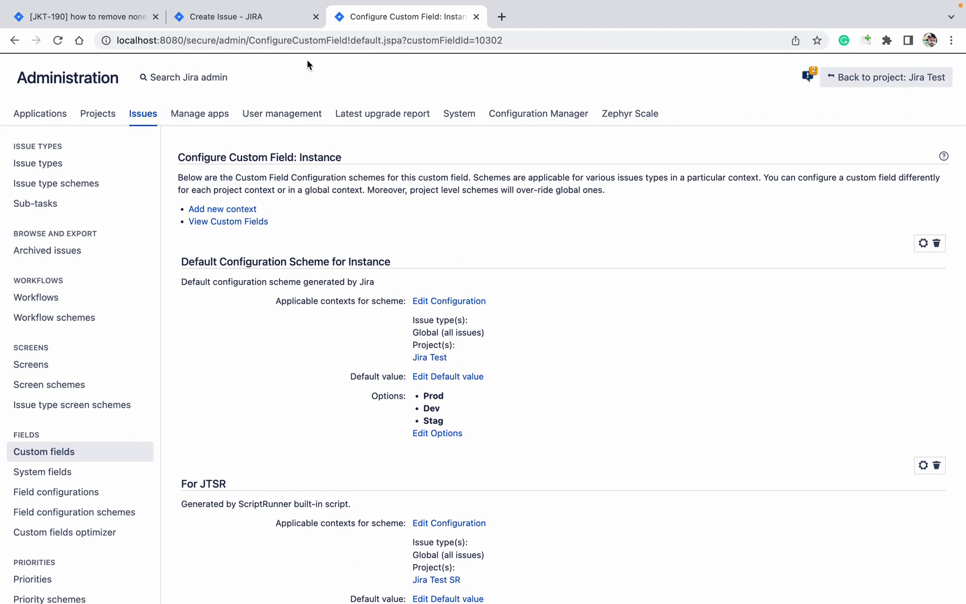
left_click(266, 15)
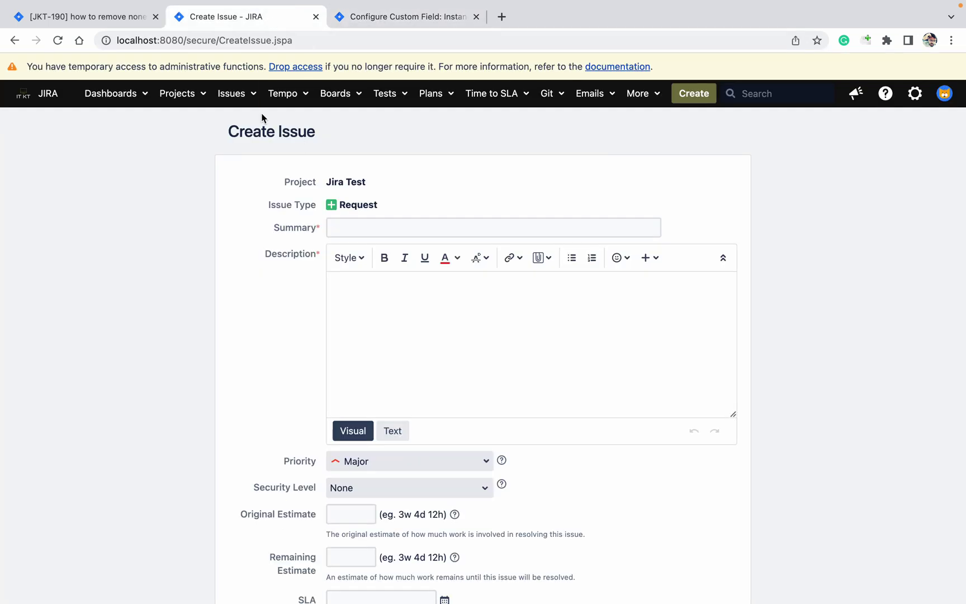
Step: Open the Jira Test (JT) project's settings in a new tab
left_click(187, 103)
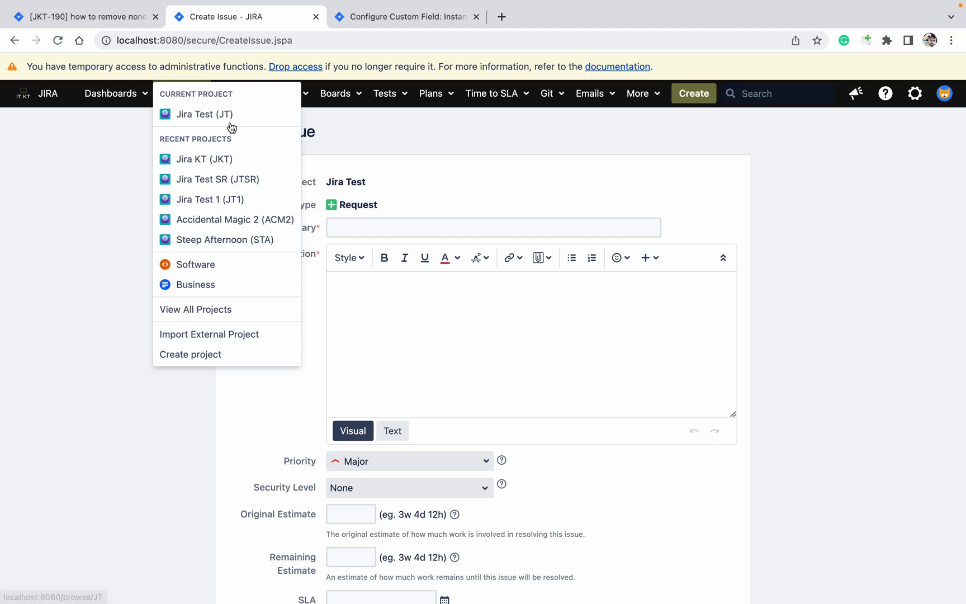
left_click(241, 115, "super")
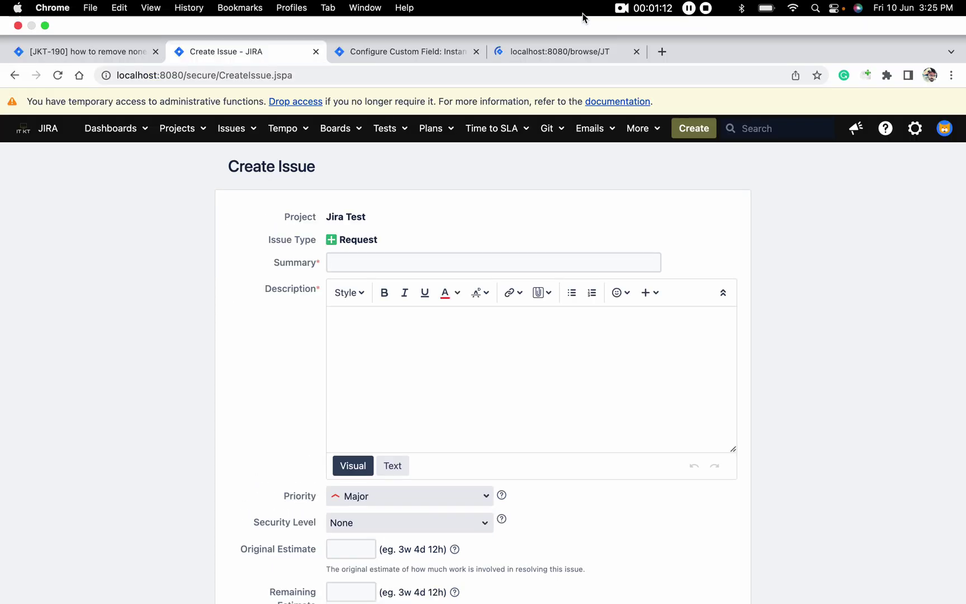
left_click(576, 52)
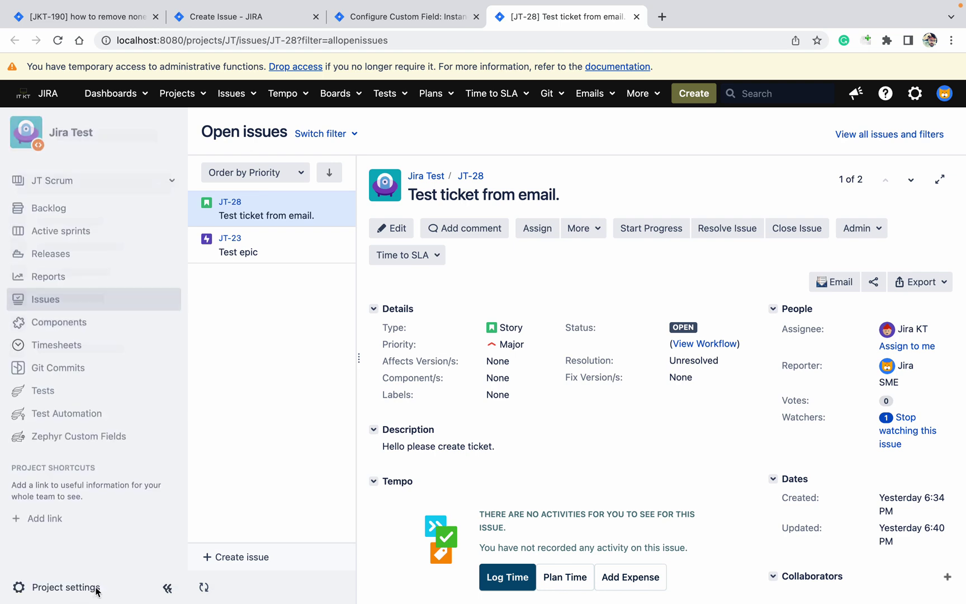
left_click(76, 590)
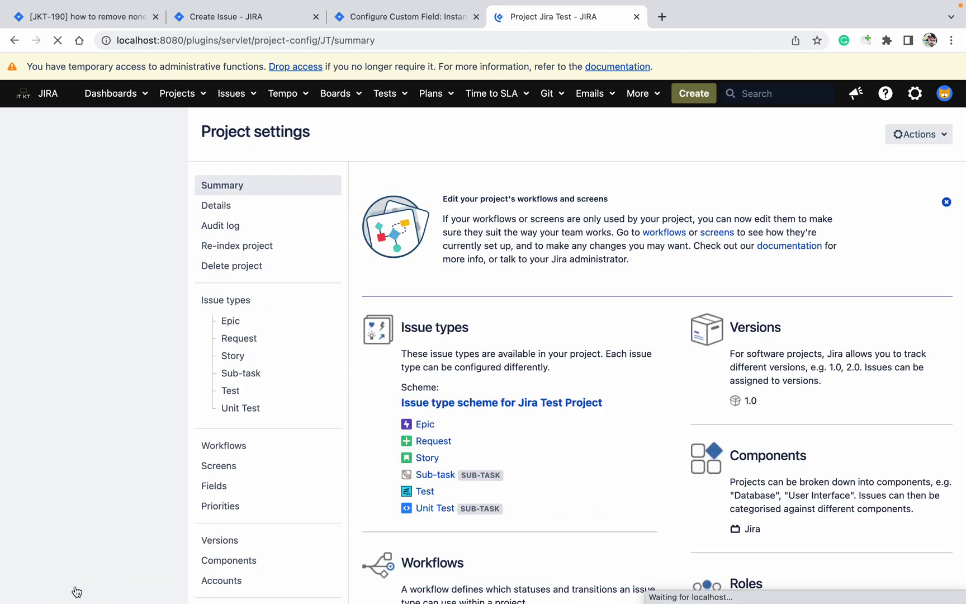
Step: Reach the Fields section and open the Field configuration for Req
scroll(546, 495, "down", 1)
scroll(546, 494, "down", 2)
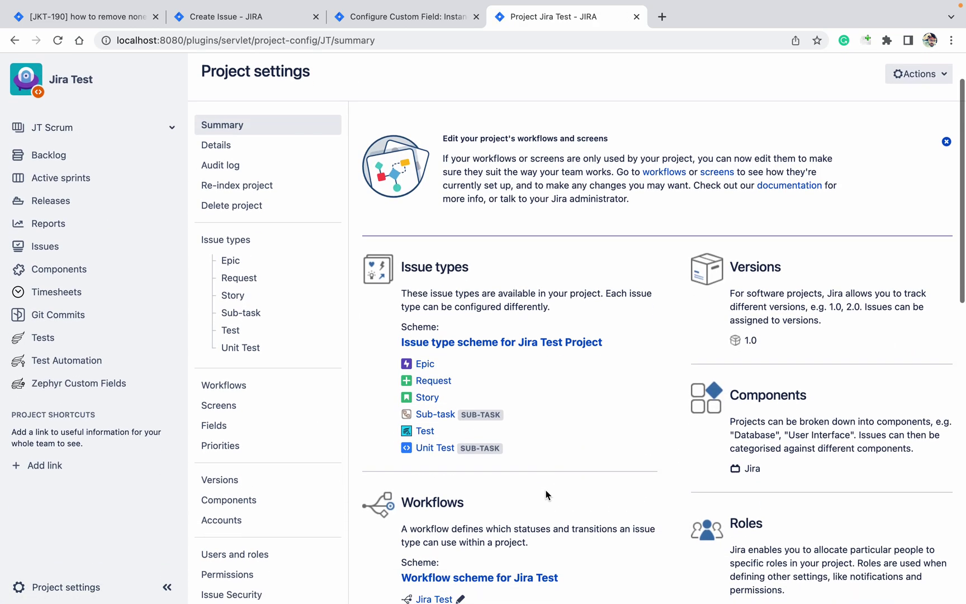
scroll(546, 494, "down", 5)
scroll(545, 495, "down", 5)
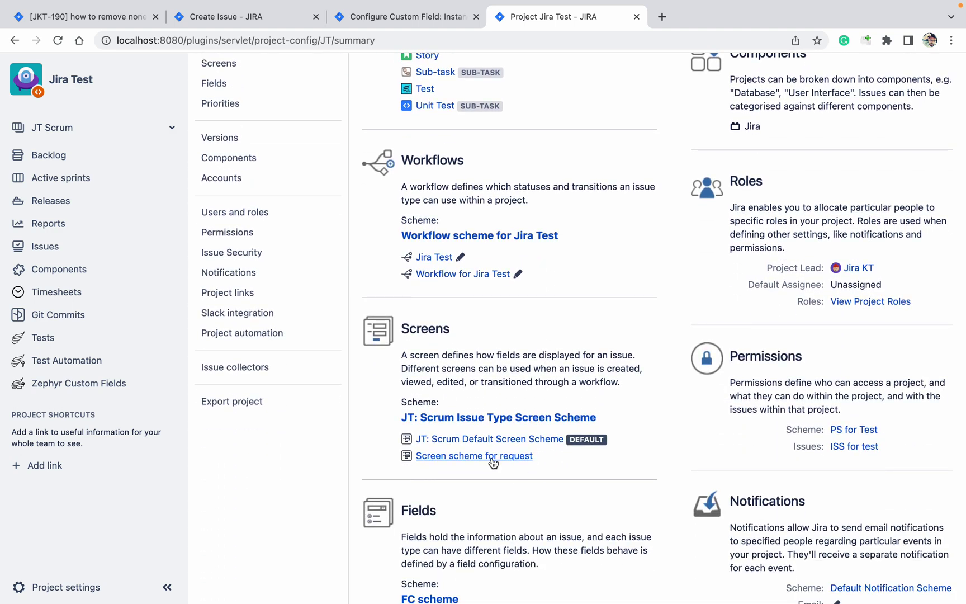
scroll(532, 511, "down", 1)
scroll(531, 510, "down", 2)
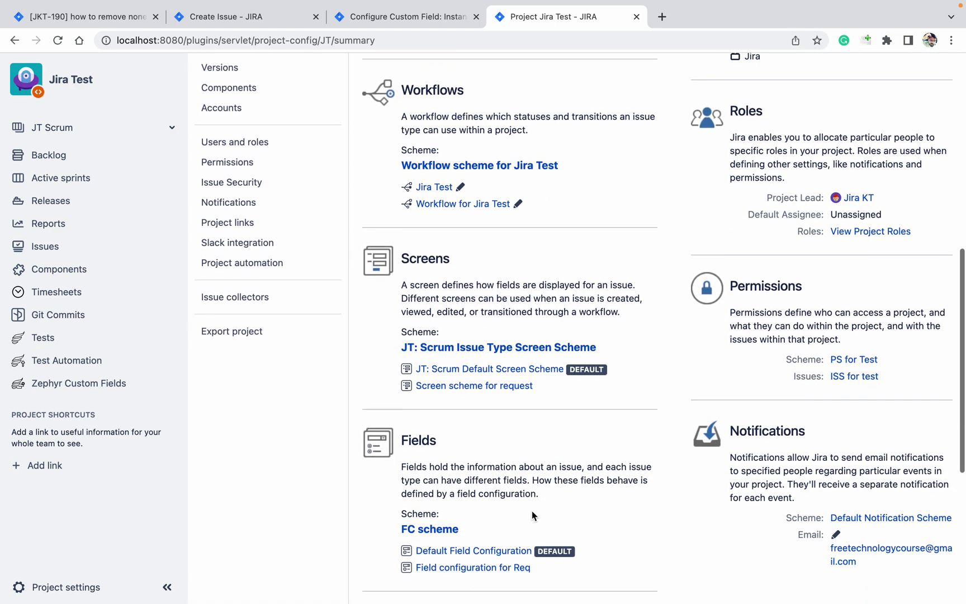
scroll(531, 511, "down", 2)
left_click(507, 505)
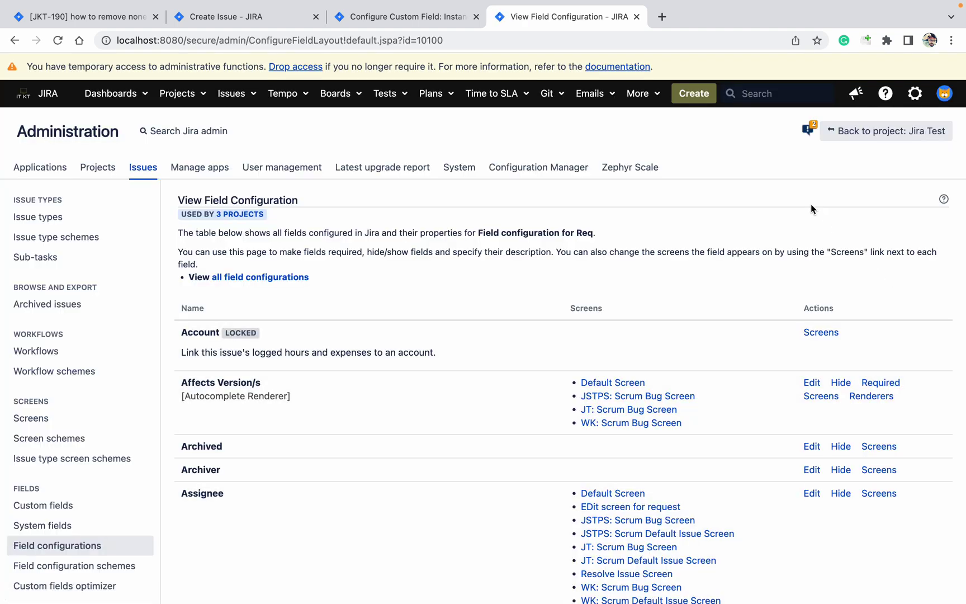
Step: Find Instance in the Field configuration for Req and mark it Required
key("ctrl+f")
key("BackSpace")
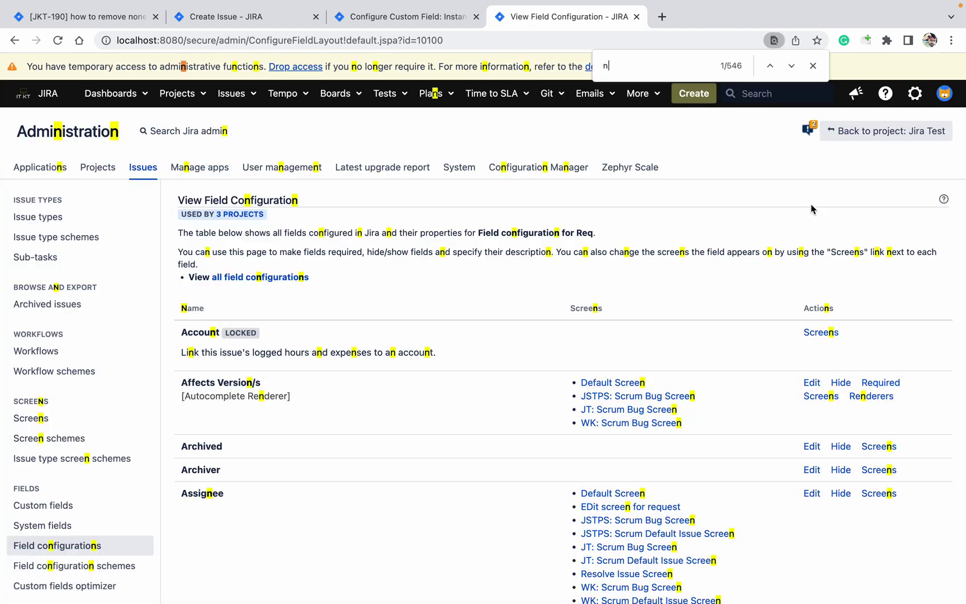
type("instan")
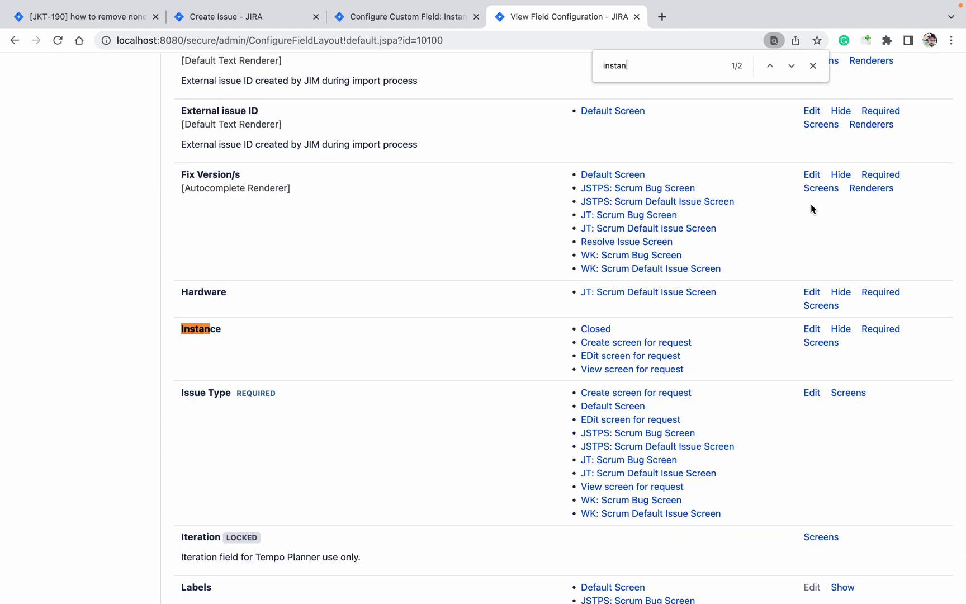
left_click(880, 330)
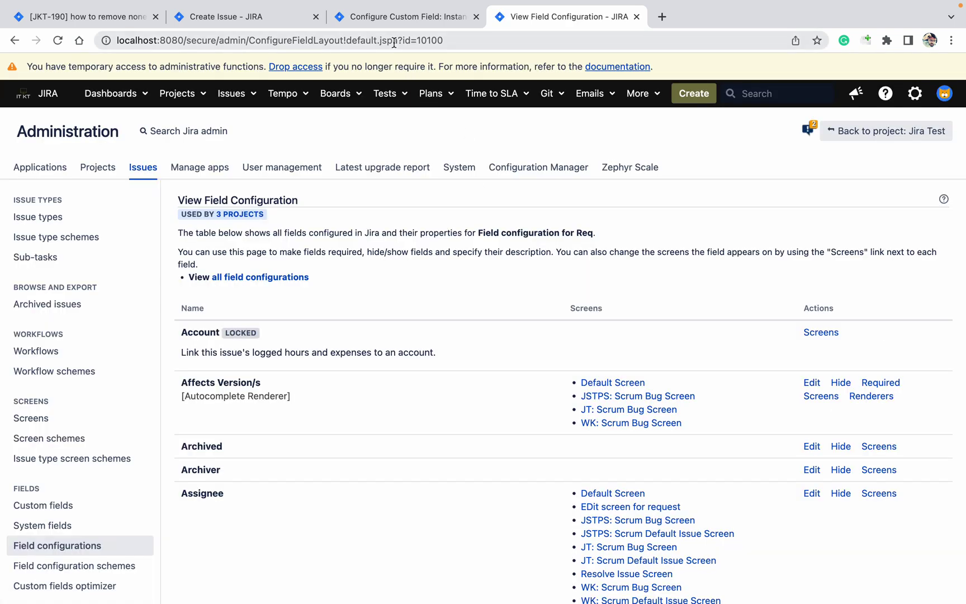
Step: Enter summary 'sdvggg' and description 'sg' on the new issue form
left_click(266, 19)
left_click(427, 224)
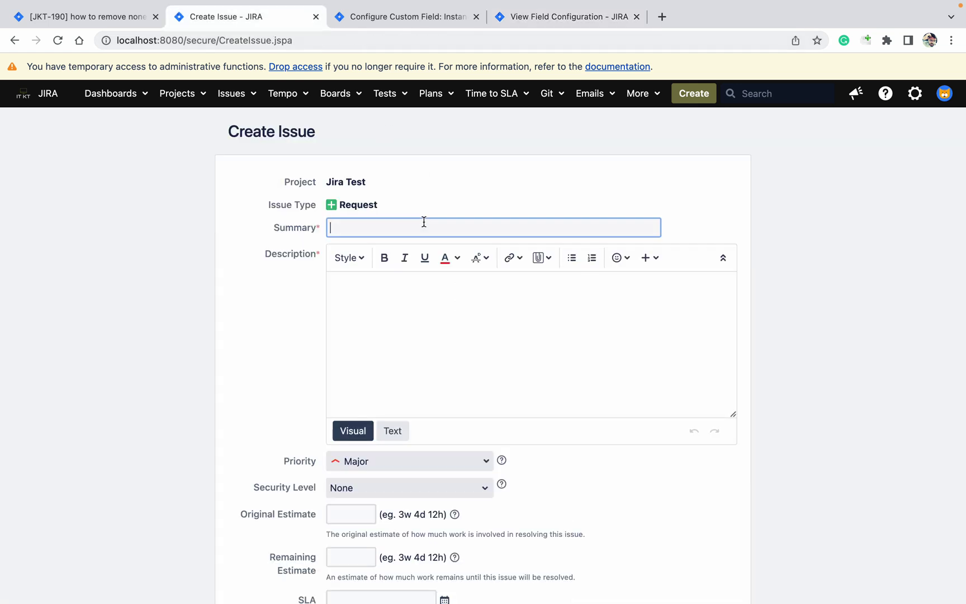
type("sdvggg")
left_click(428, 358)
type("s")
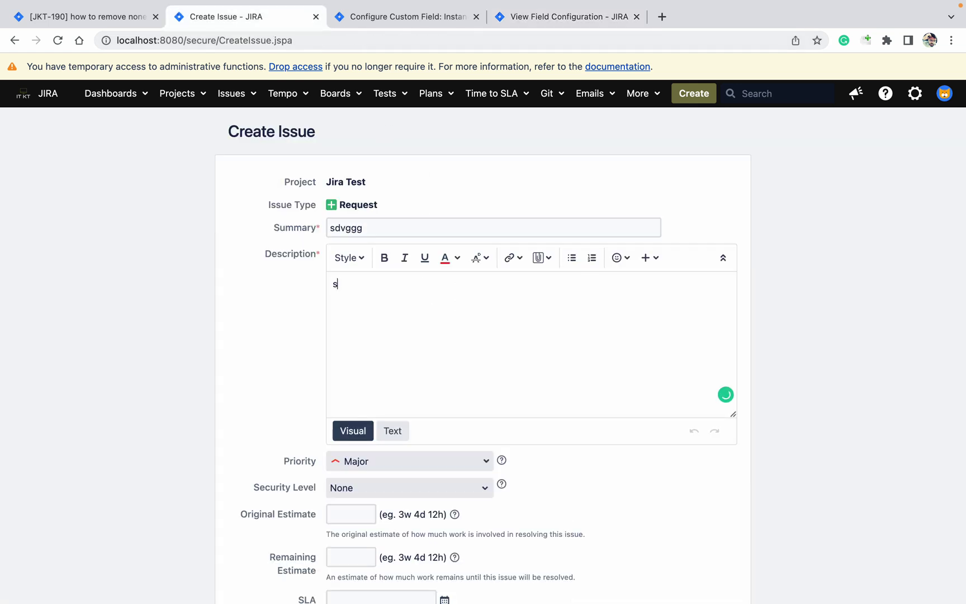
type("ggg")
scroll(816, 481, "down", 1)
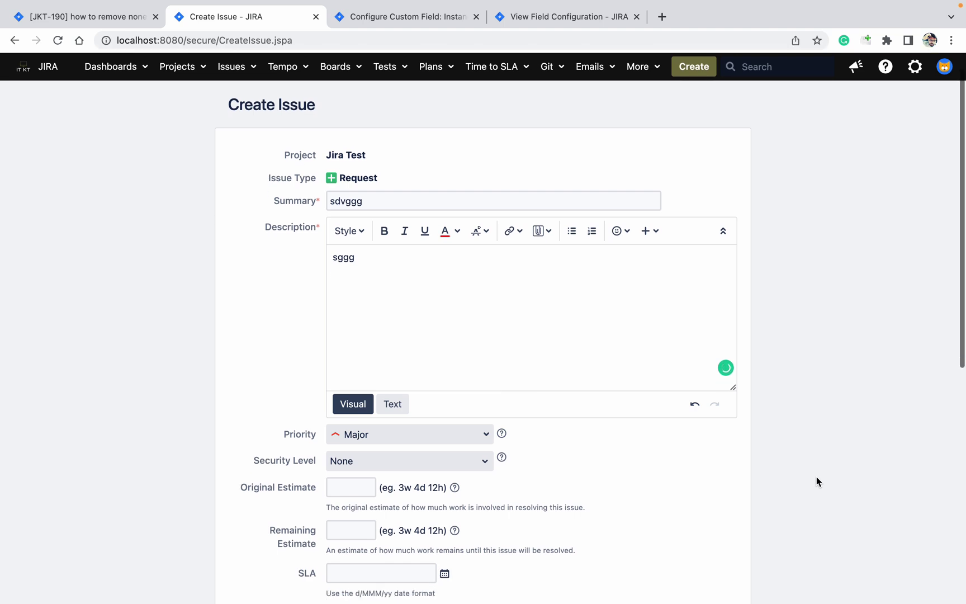
scroll(817, 481, "down", 1)
scroll(816, 482, "down", 3)
scroll(816, 481, "down", 3)
Step: Submit the issue and get the 'Instance is required' error
scroll(816, 477, "down", 1)
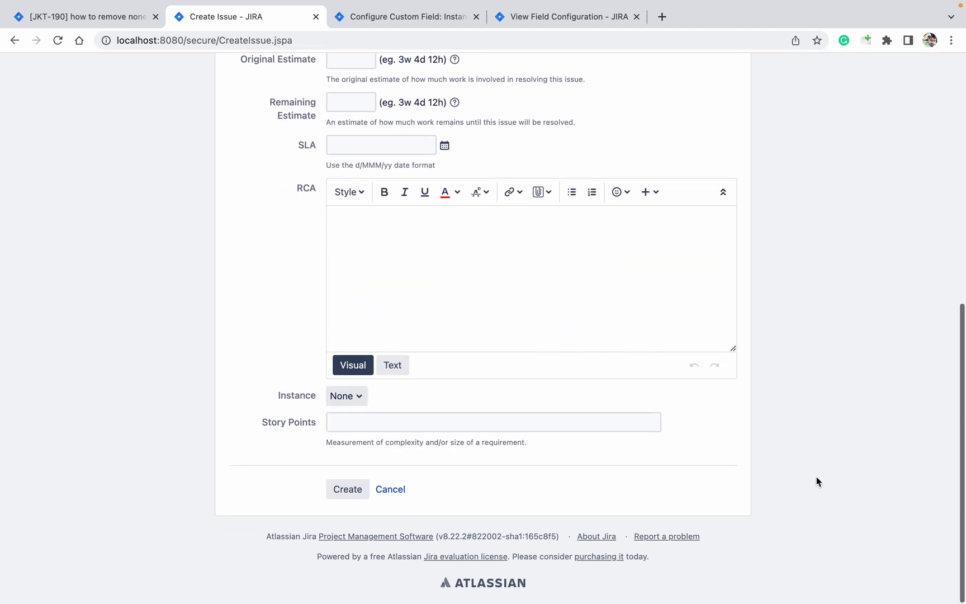
left_click(343, 490)
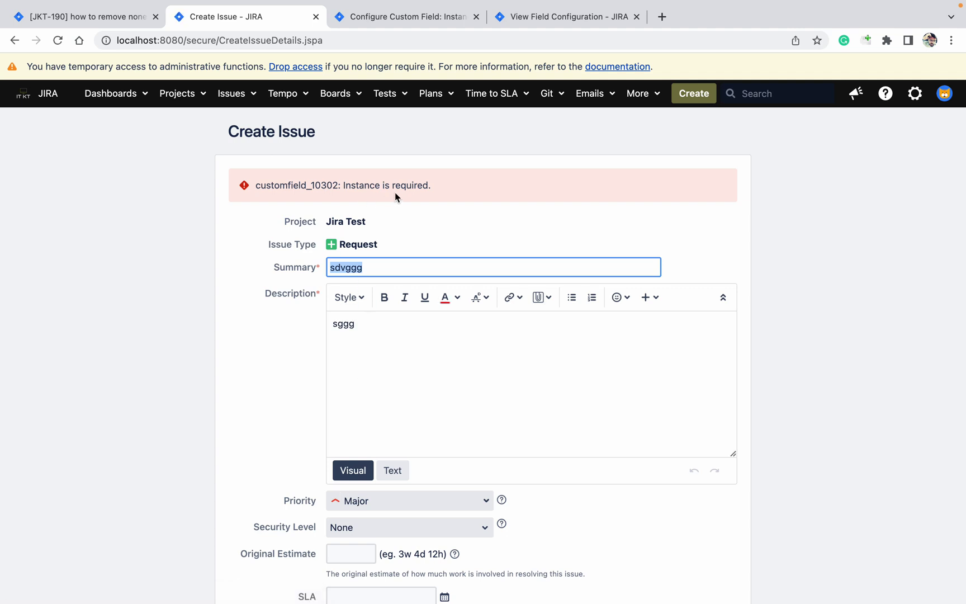
left_click(278, 381)
Step: Inspect the Instance options, leave it on None, and return to the Instance configuration
scroll(278, 385, "down", 1)
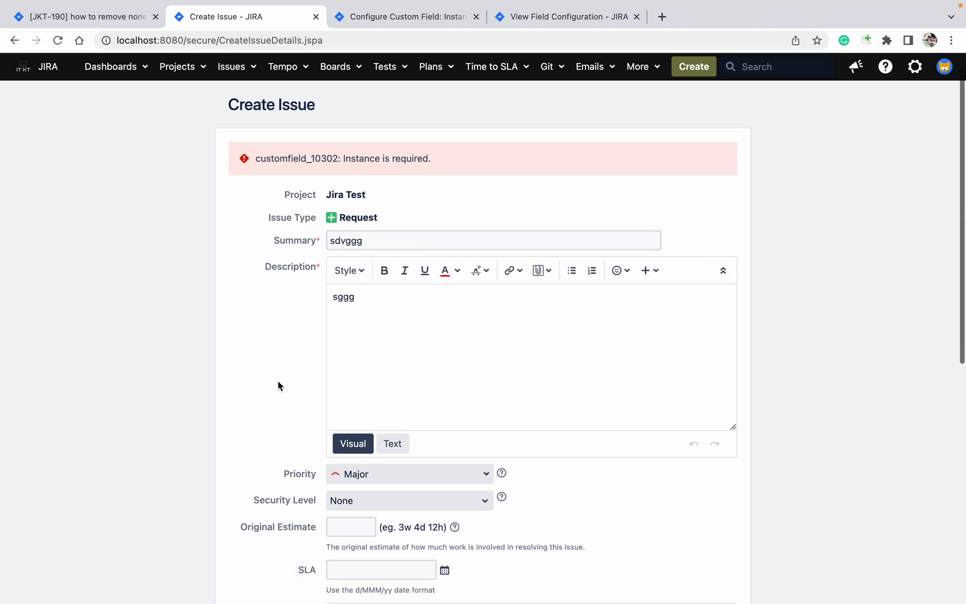
scroll(278, 385, "down", 2)
scroll(278, 384, "down", 5)
scroll(278, 385, "down", 5)
scroll(277, 380, "down", 3)
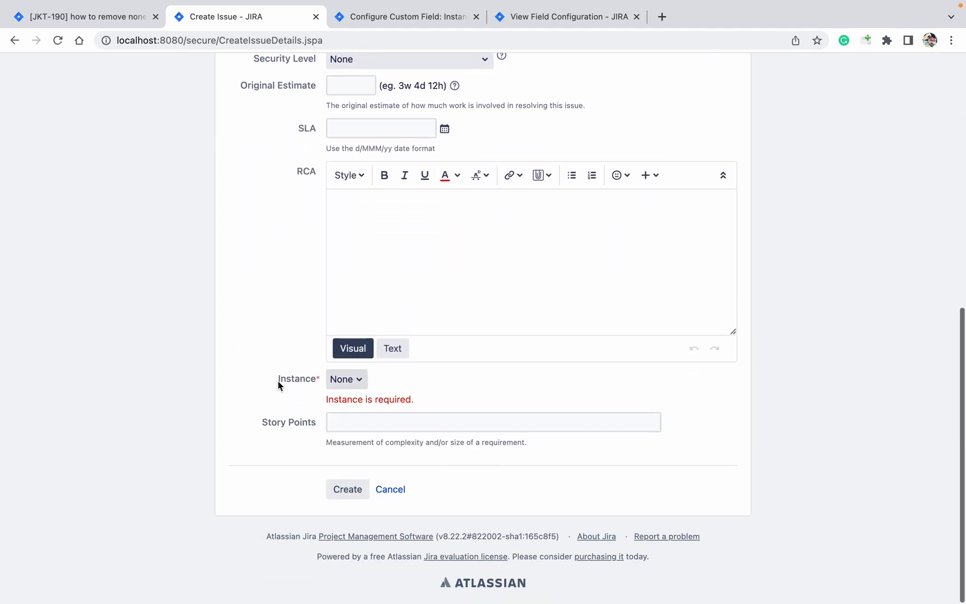
left_click(359, 379)
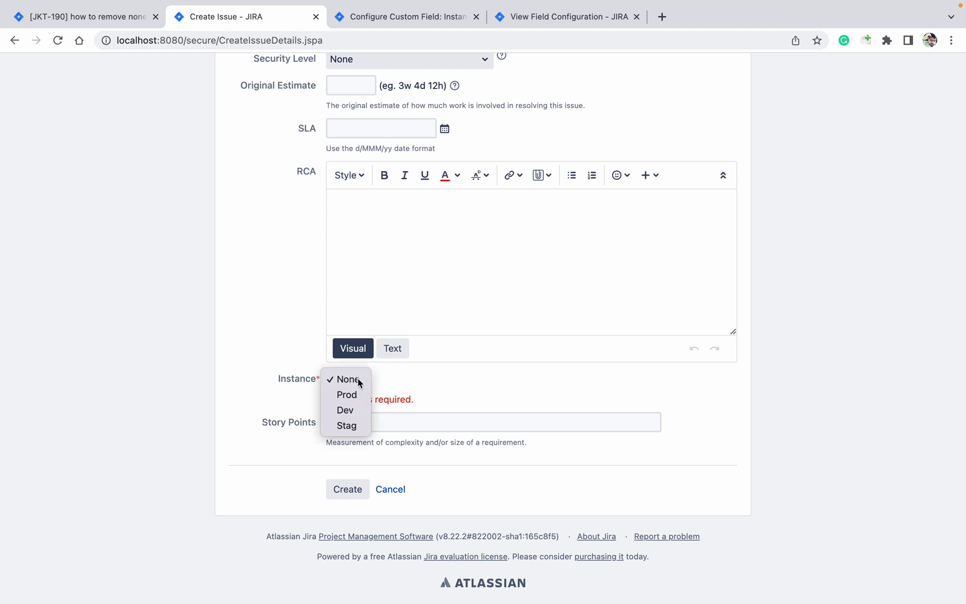
left_click(358, 380)
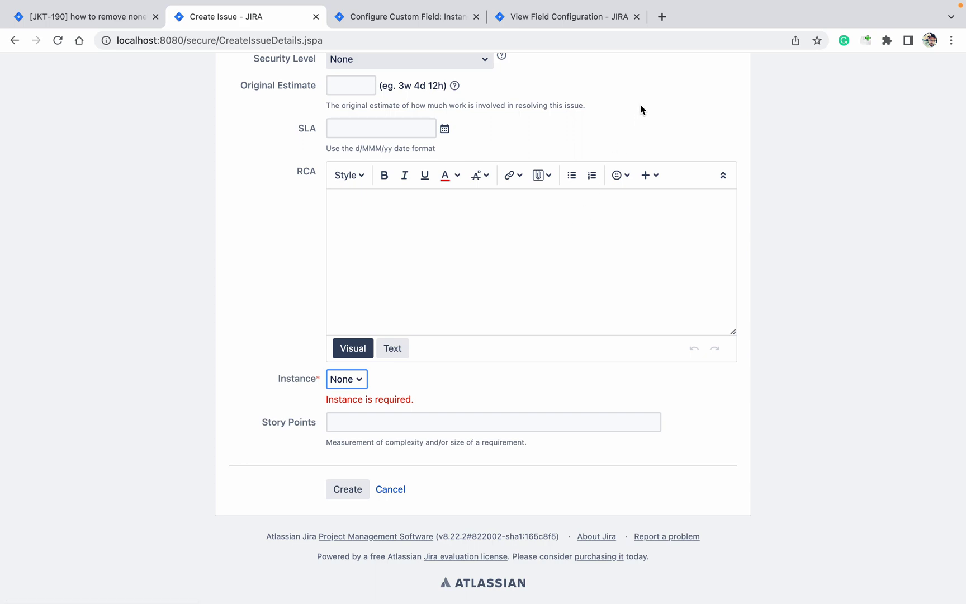
left_click(445, 20)
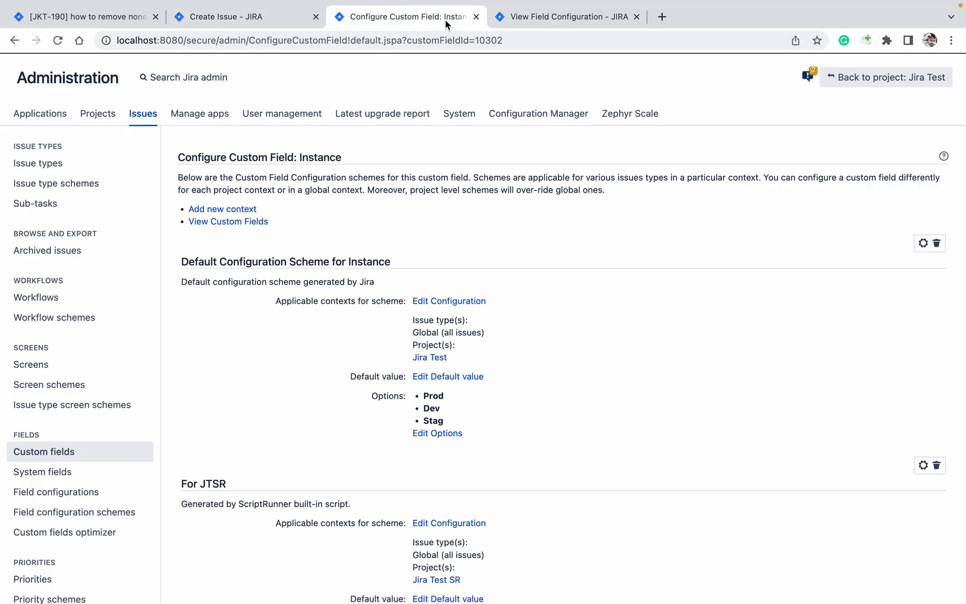
Step: Make Prod the Instance field's default value
left_click(449, 377)
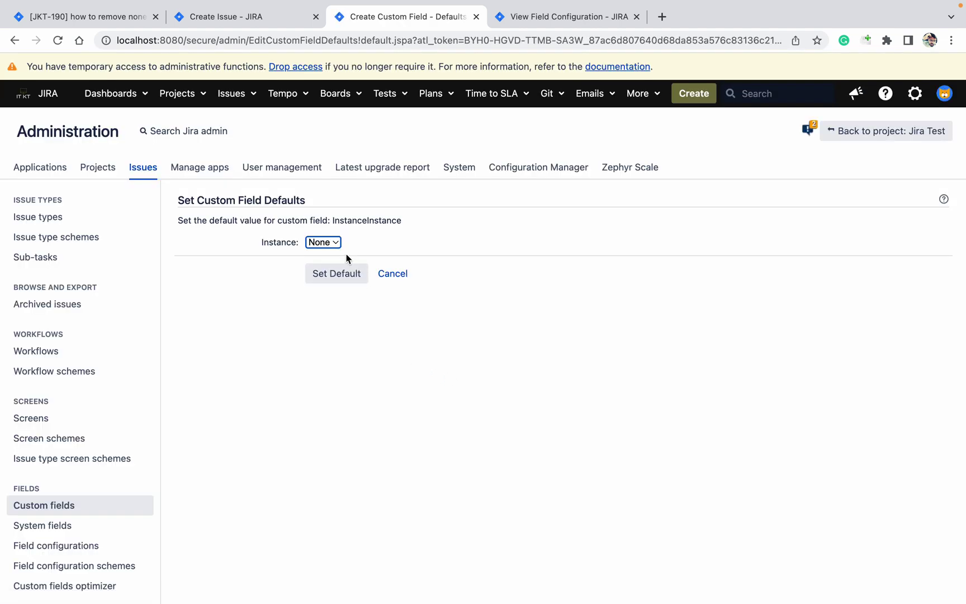
left_click(340, 246)
left_click(335, 261)
left_click(348, 277)
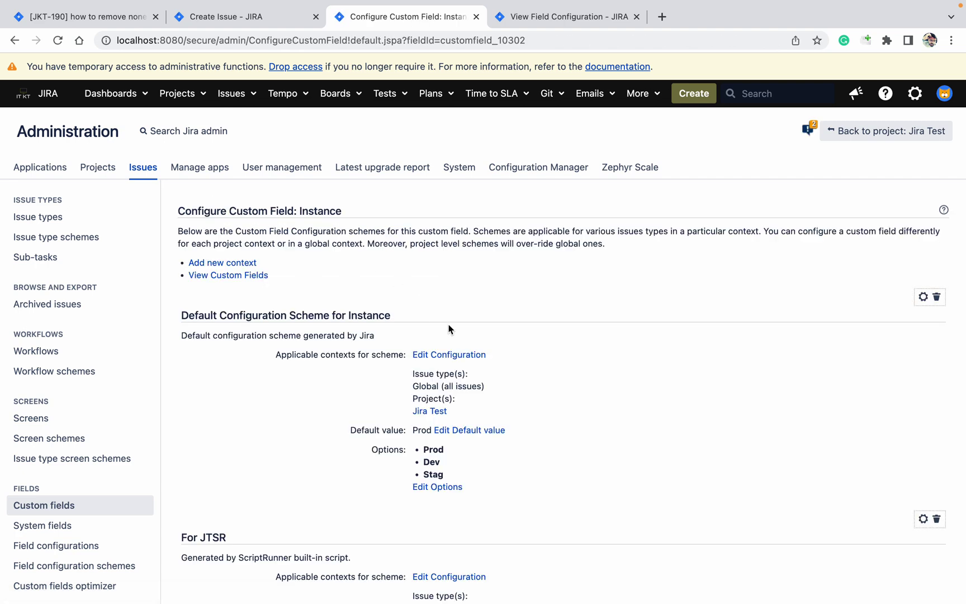
left_click(250, 22)
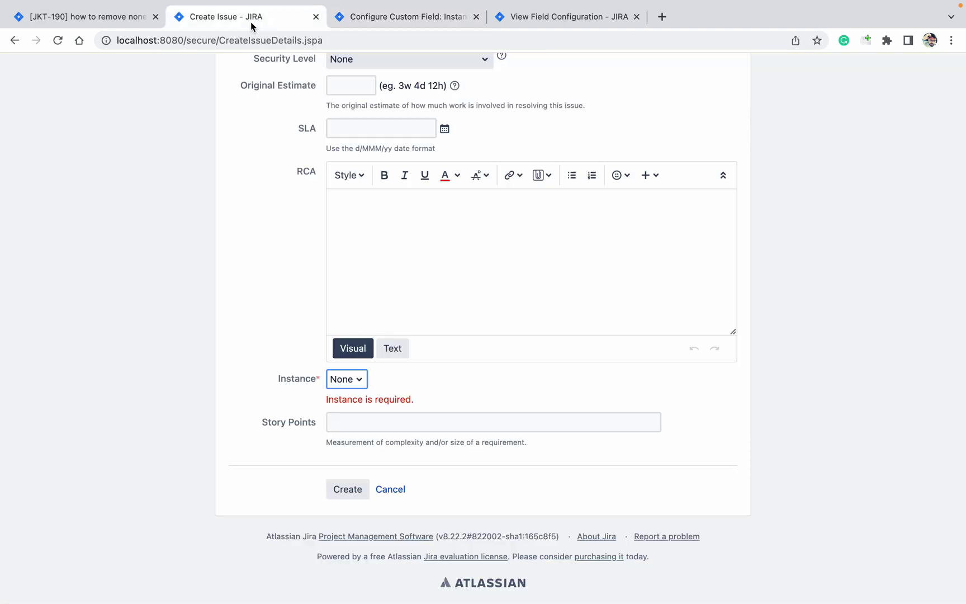
left_click(63, 40)
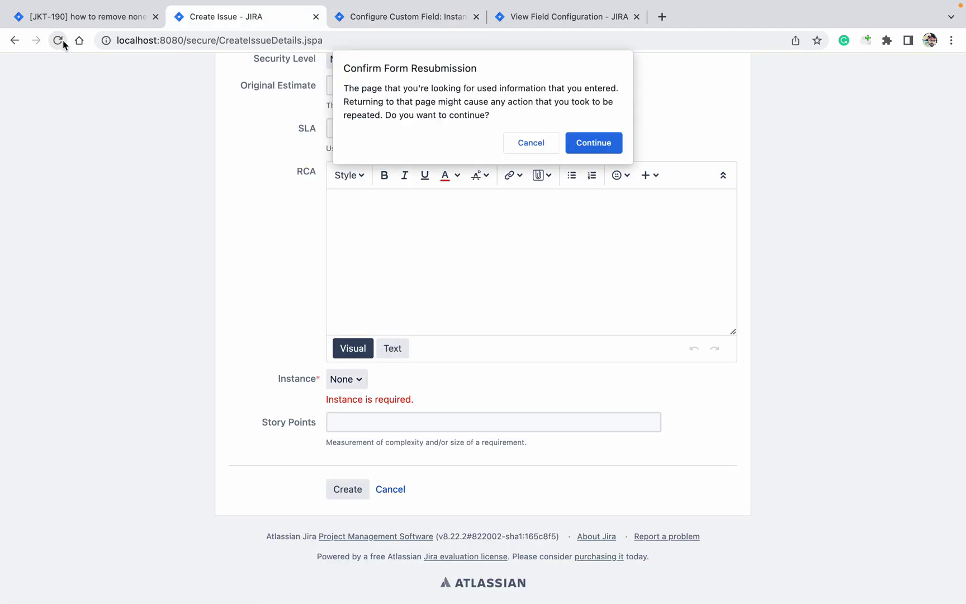
left_click(592, 145)
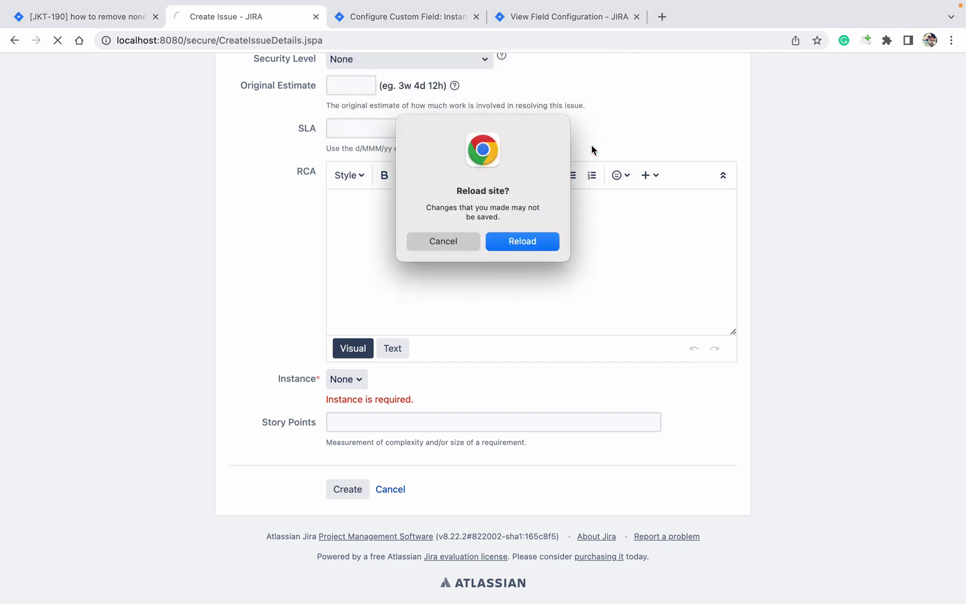
left_click(548, 241)
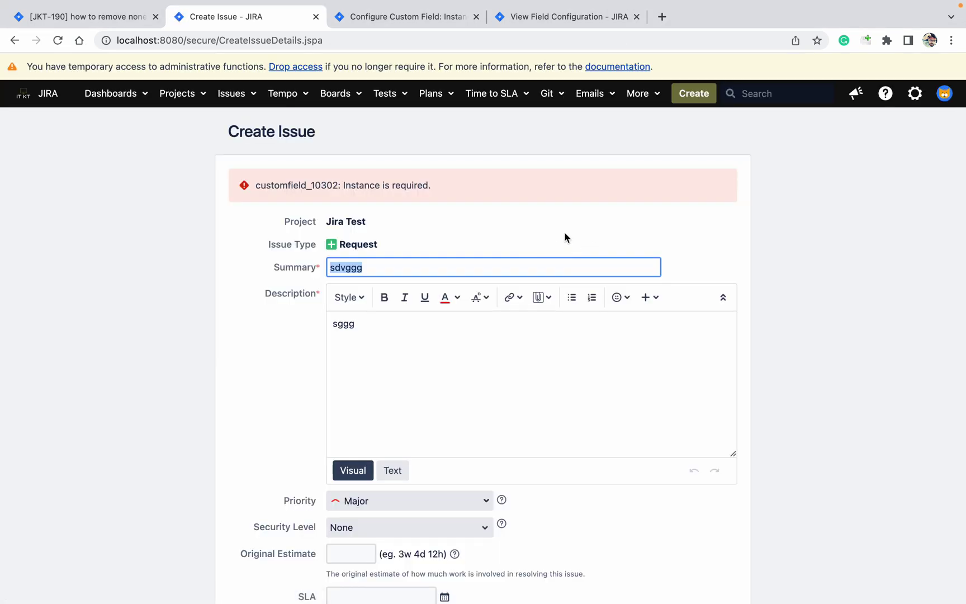
scroll(613, 232, "down", 1)
scroll(612, 232, "down", 3)
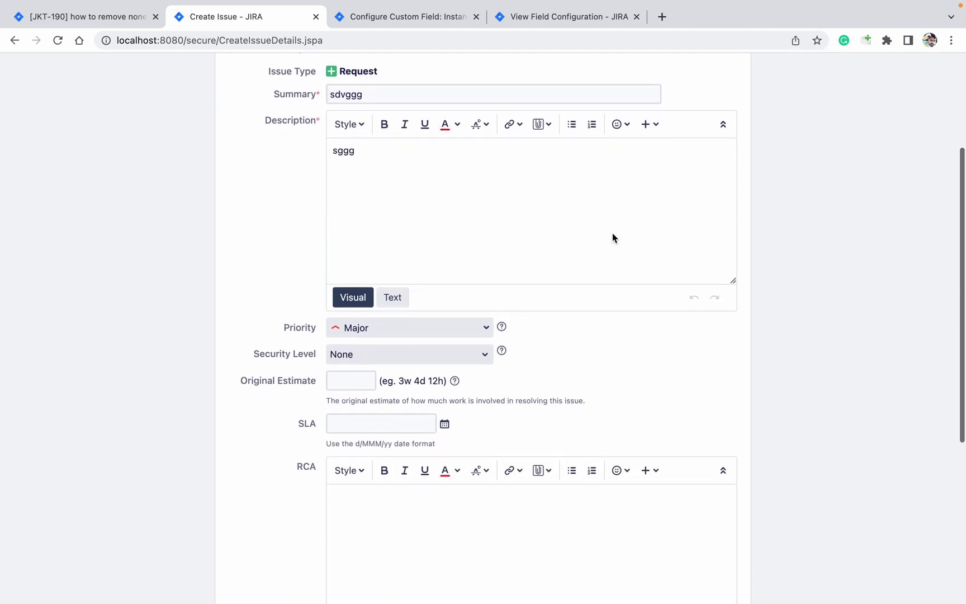
scroll(612, 232, "down", 2)
scroll(613, 238, "down", 3)
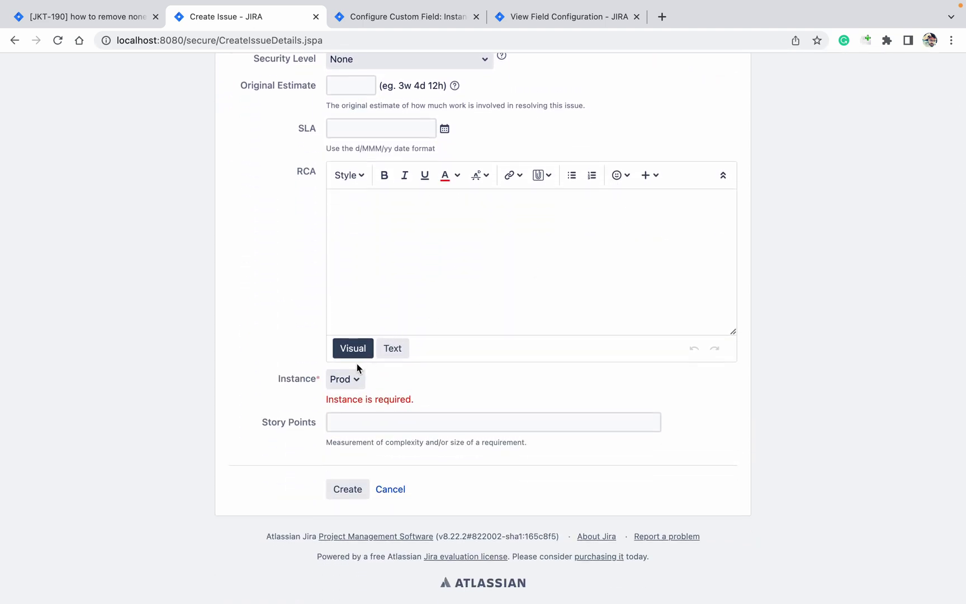
left_click(344, 380)
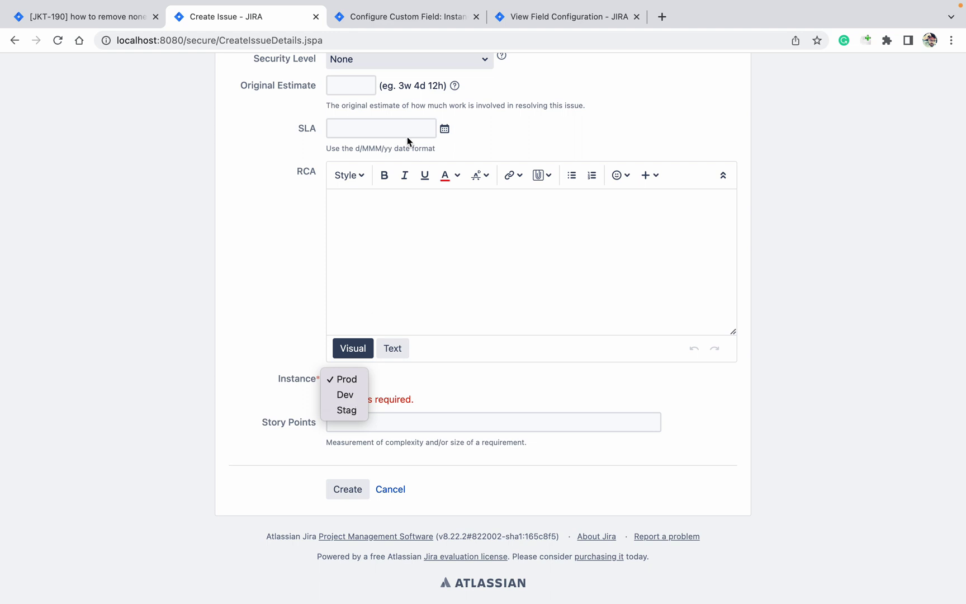
key("ctrl+Up")
left_click(440, 5)
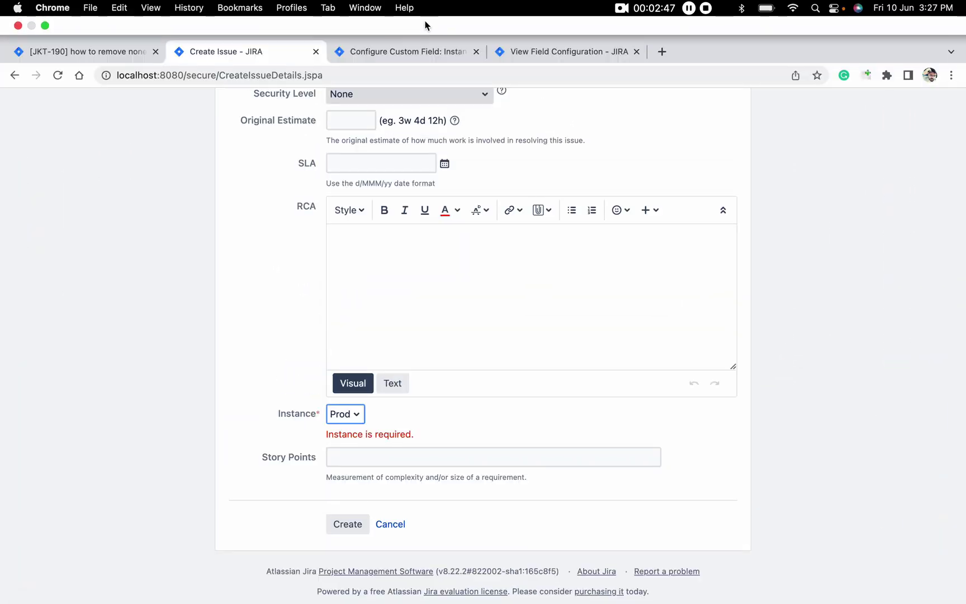
Step: Add a 'None' option to the Instance field after Prod, Dev and Stag
left_click(401, 56)
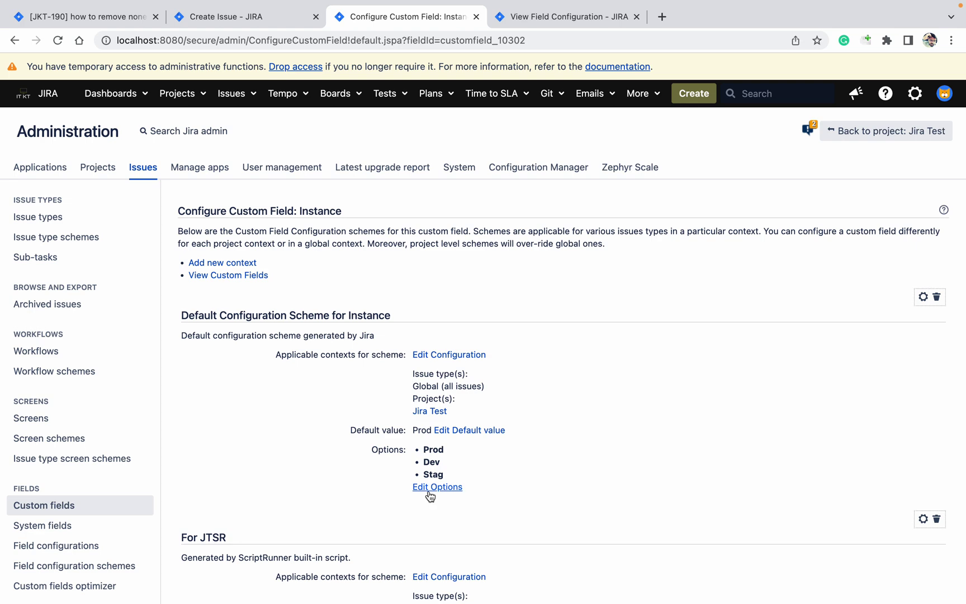
left_click(431, 489)
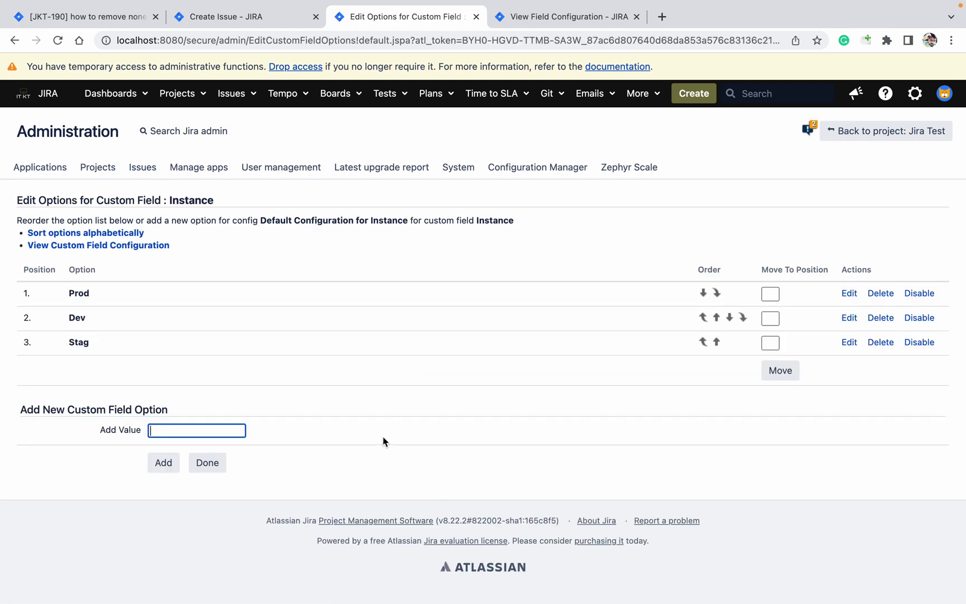
type("None")
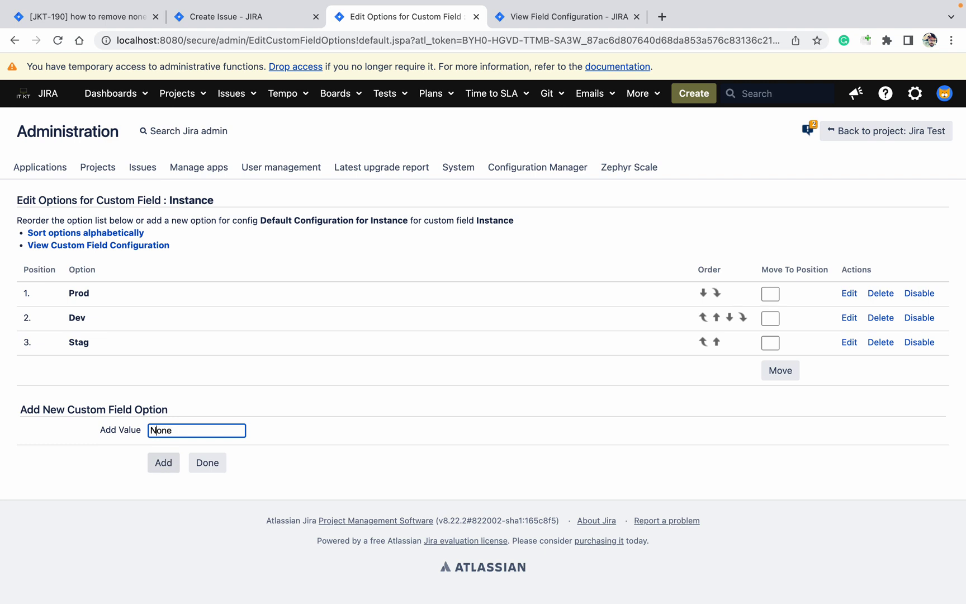
left_click(163, 462)
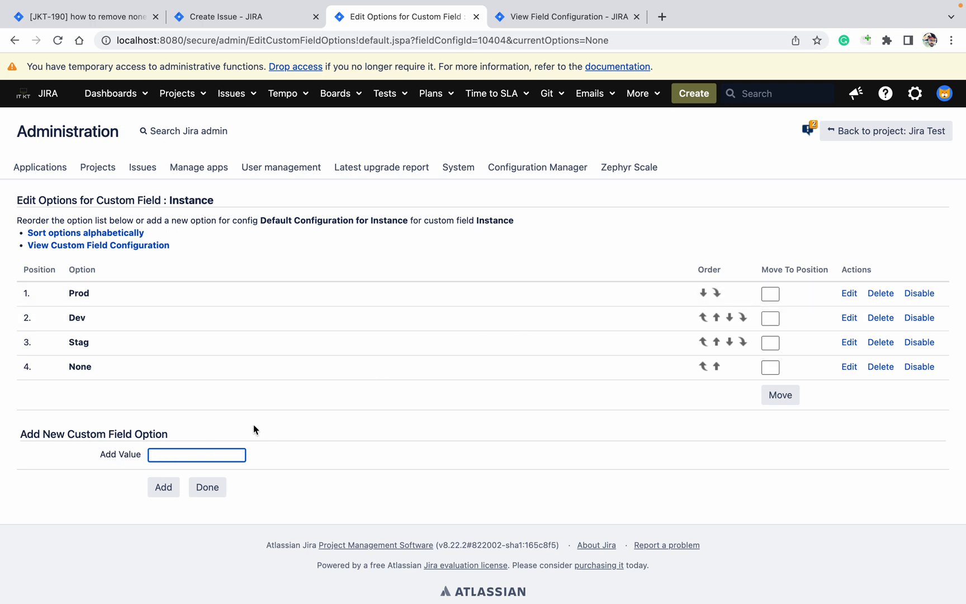
left_click(207, 485)
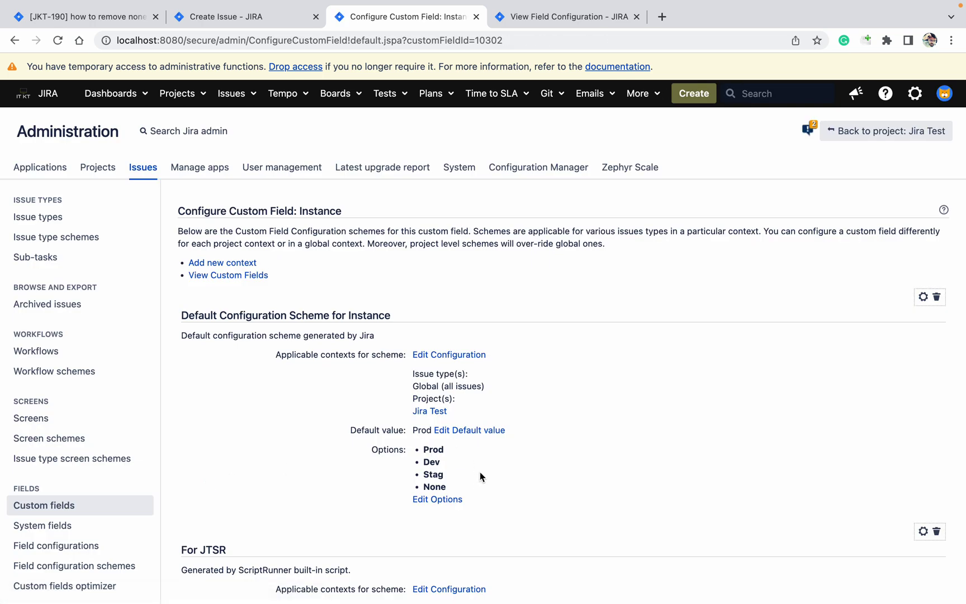
Step: Set a None entry from the dropdown as the Instance default
left_click(464, 434)
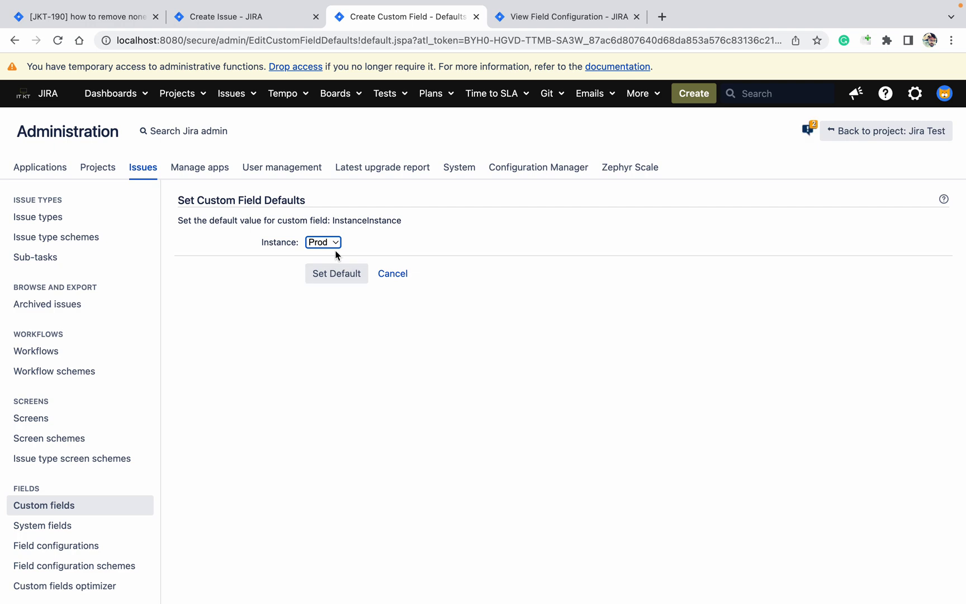
left_click(332, 246)
left_click(323, 230)
left_click(340, 274)
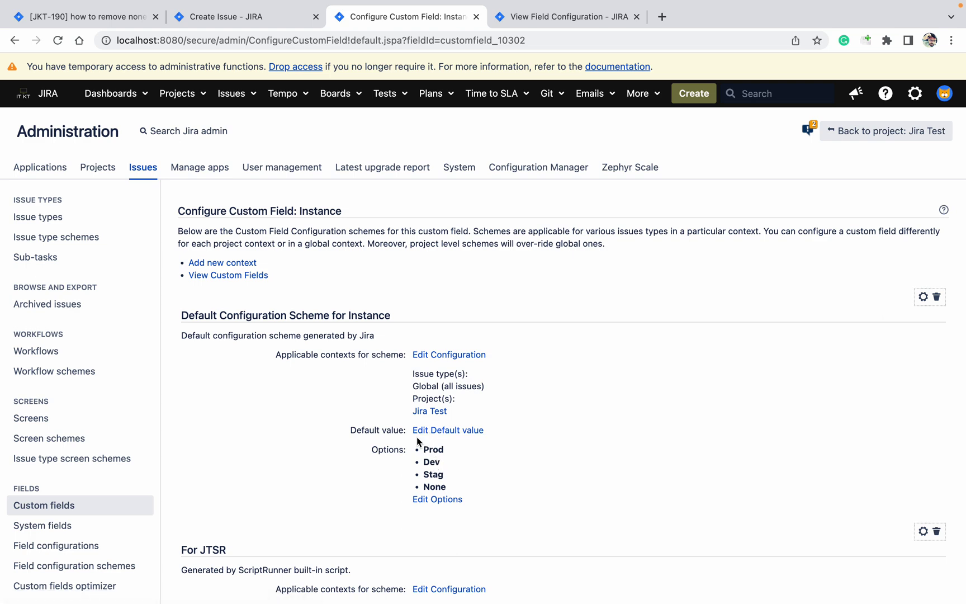
Step: Change the Instance default to the newly added None option at the list bottom
left_click(436, 432)
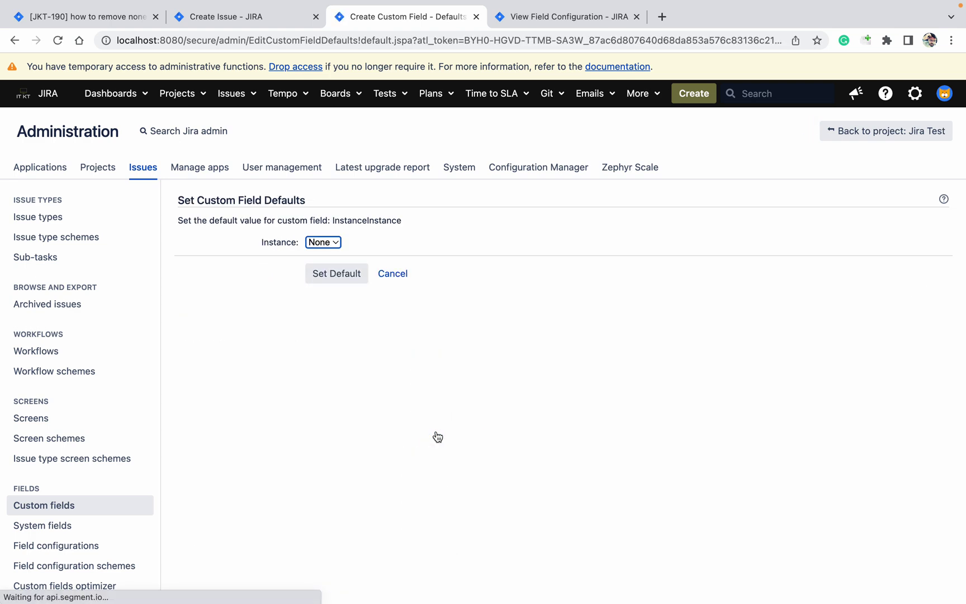
left_click(330, 242)
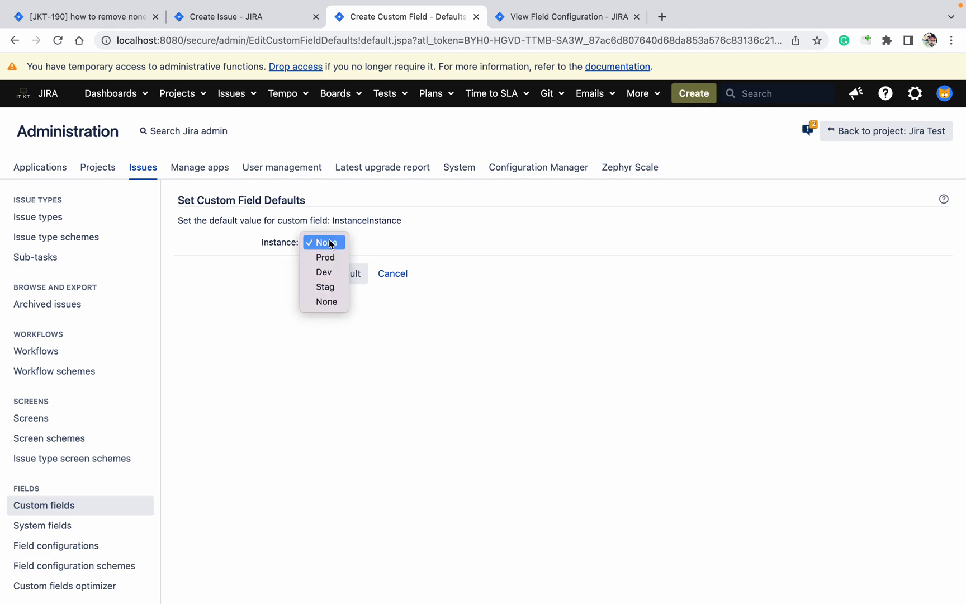
left_click(323, 302)
left_click(337, 274)
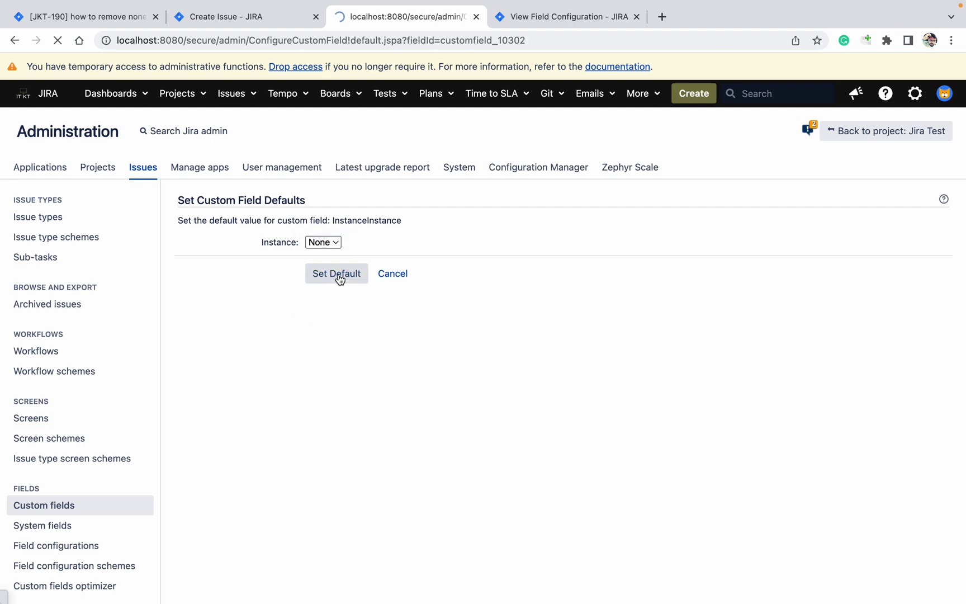
Step: Reload the Create Issue form, confirming resubmission of the form data
left_click(246, 16)
left_click(58, 40)
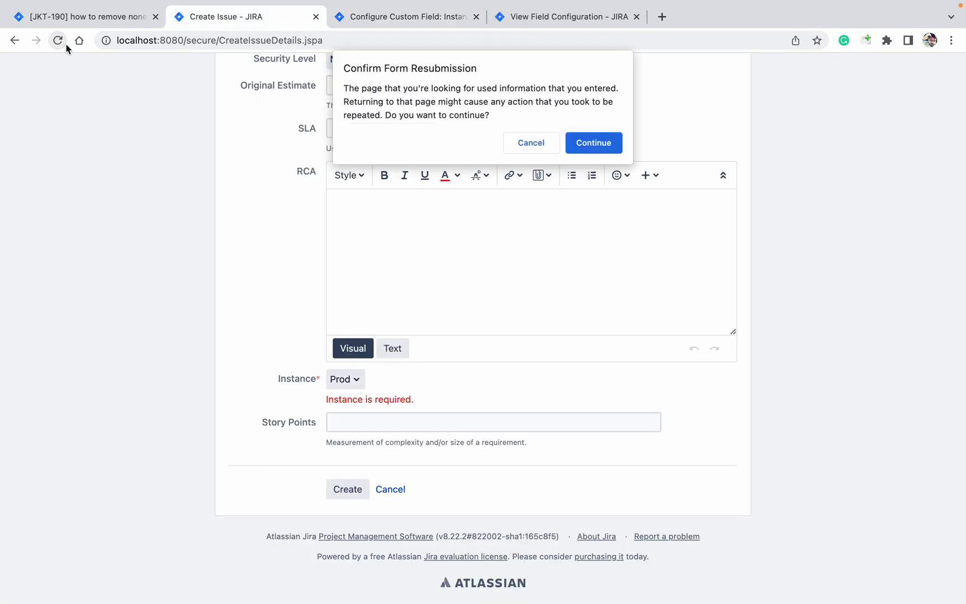
left_click(596, 140)
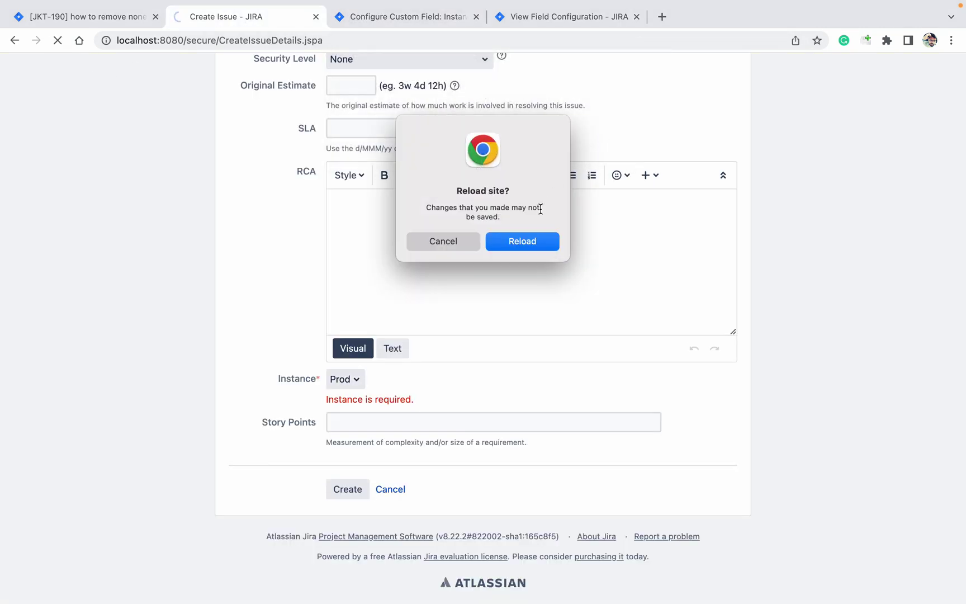
left_click(533, 234)
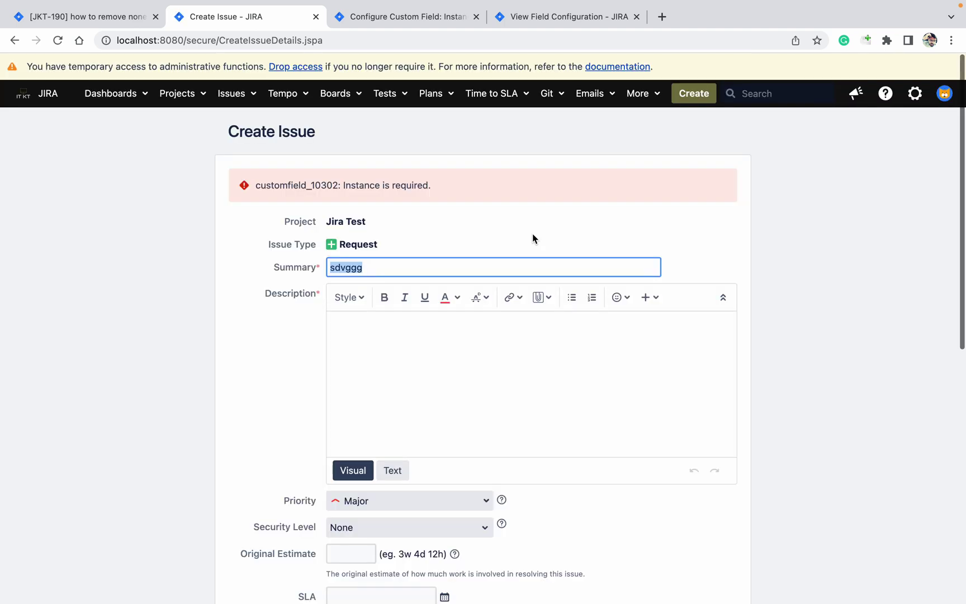
Step: Choose the new None option in the form's Instance field
scroll(875, 326, "down", 1)
scroll(875, 326, "down", 1)
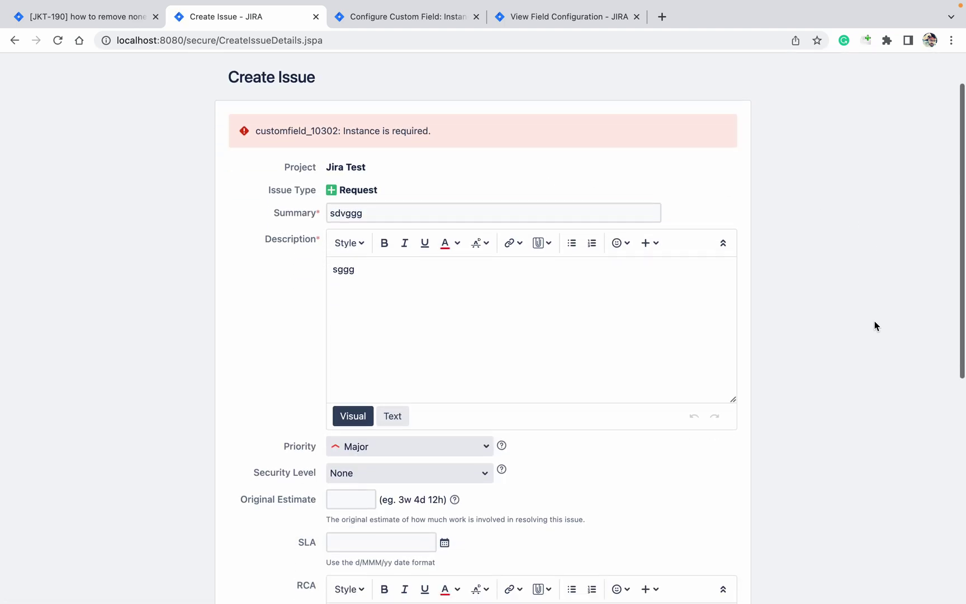
scroll(876, 326, "down", 3)
scroll(875, 326, "down", 3)
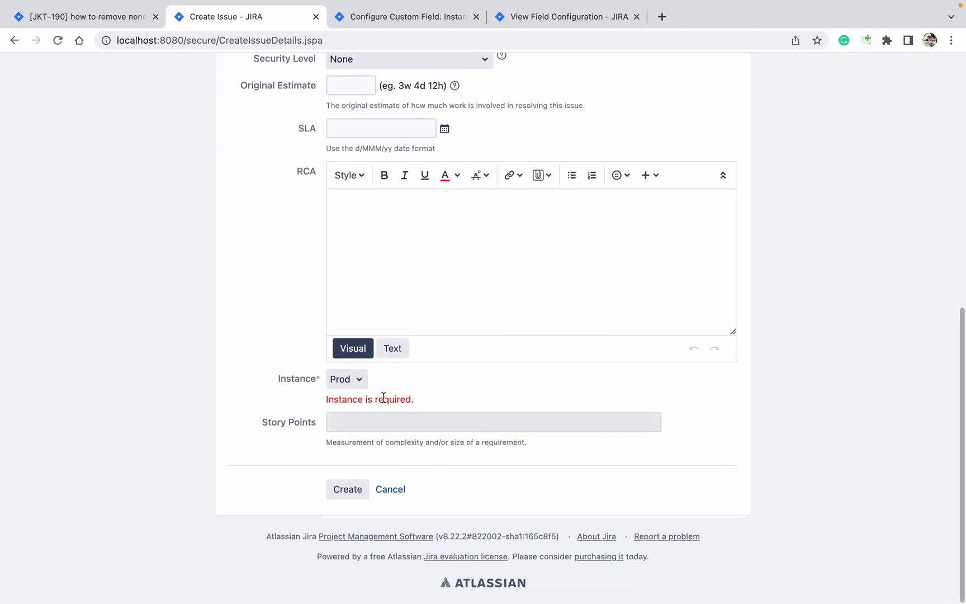
left_click(345, 378)
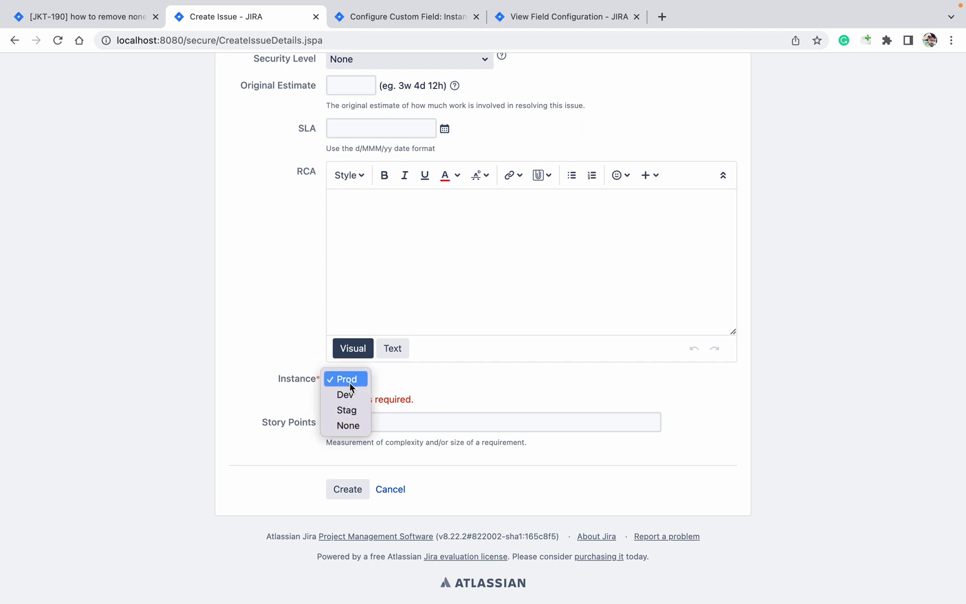
left_click(351, 426)
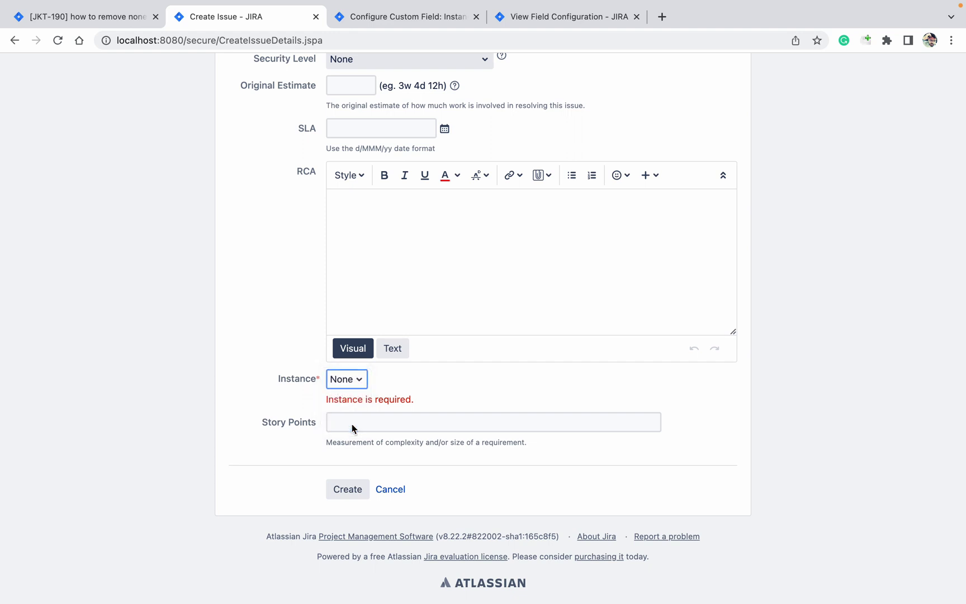